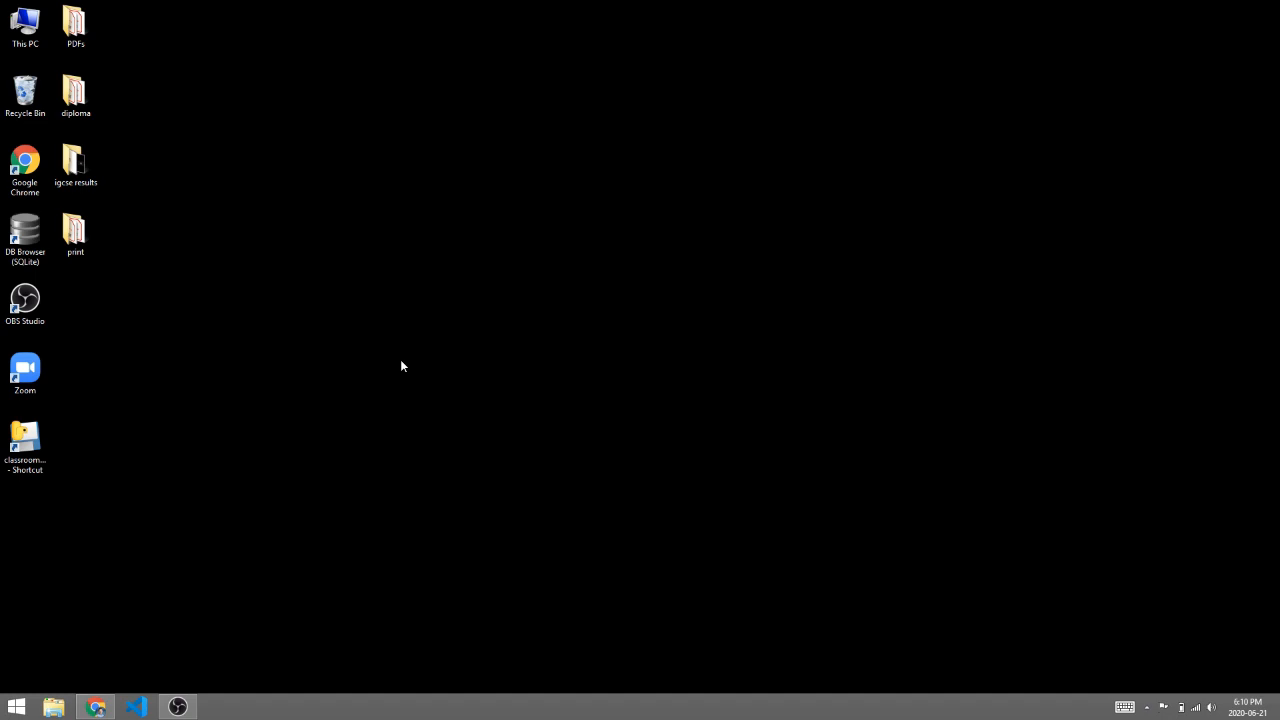
Find Mu among all installed apps and request its uninstallation from there
key("super")
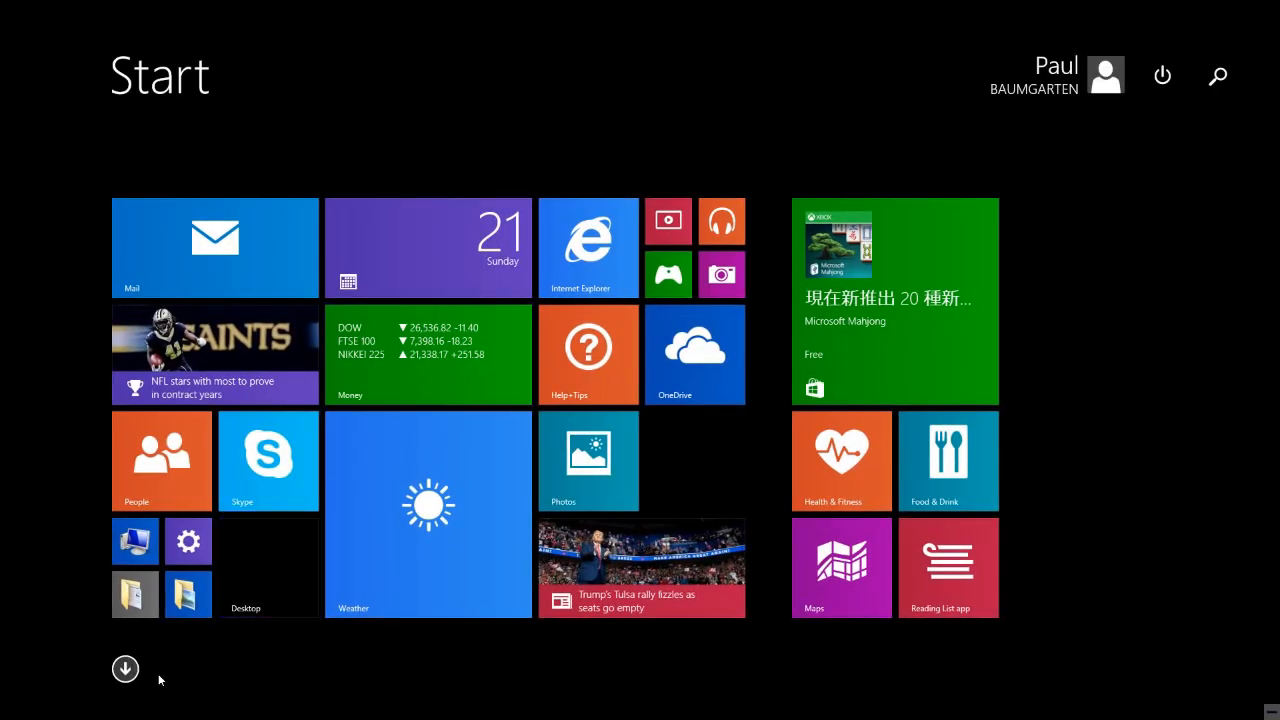
left_click(125, 669)
scroll(545, 500, "down", 5)
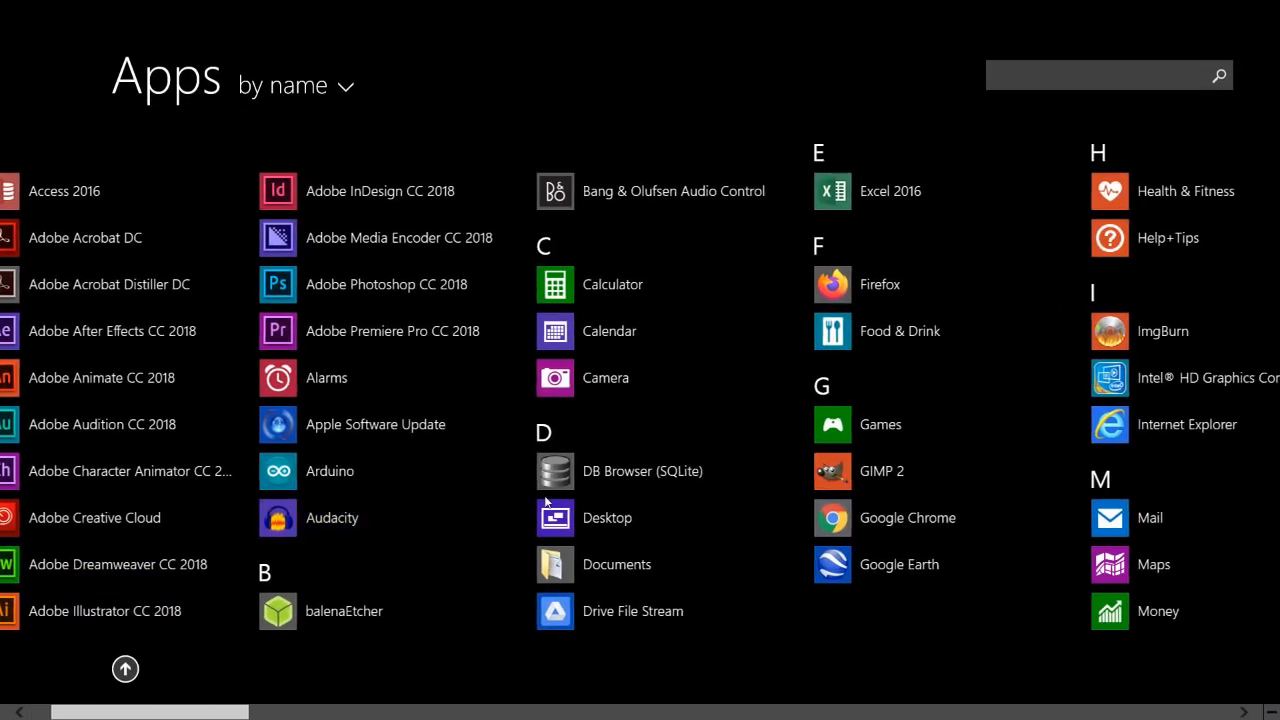
scroll(544, 494, "down", 1)
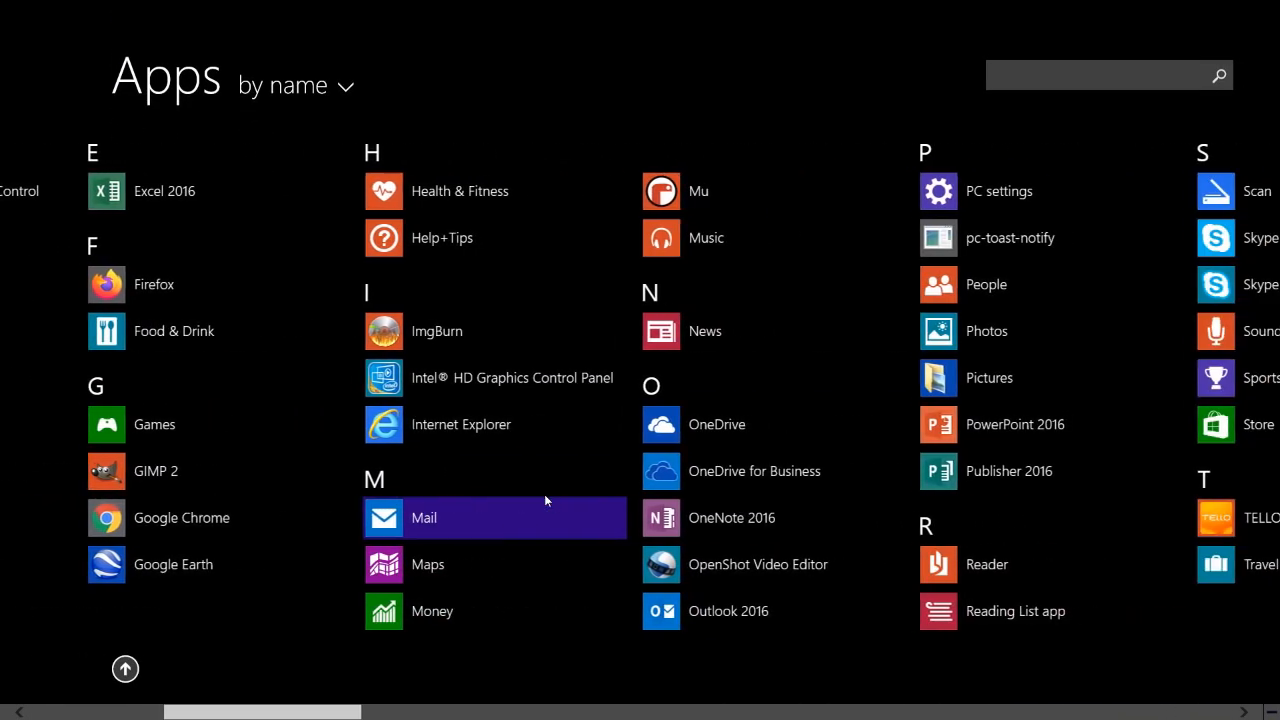
right_click(726, 183)
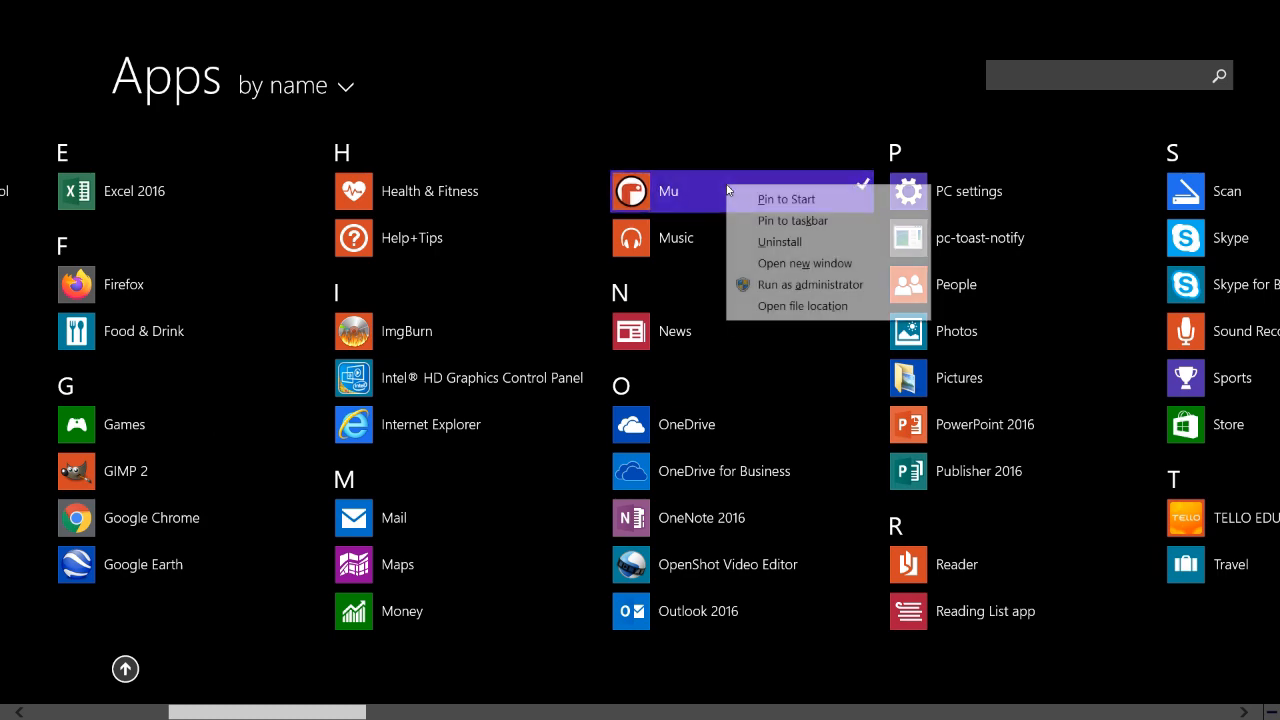
left_click(772, 243)
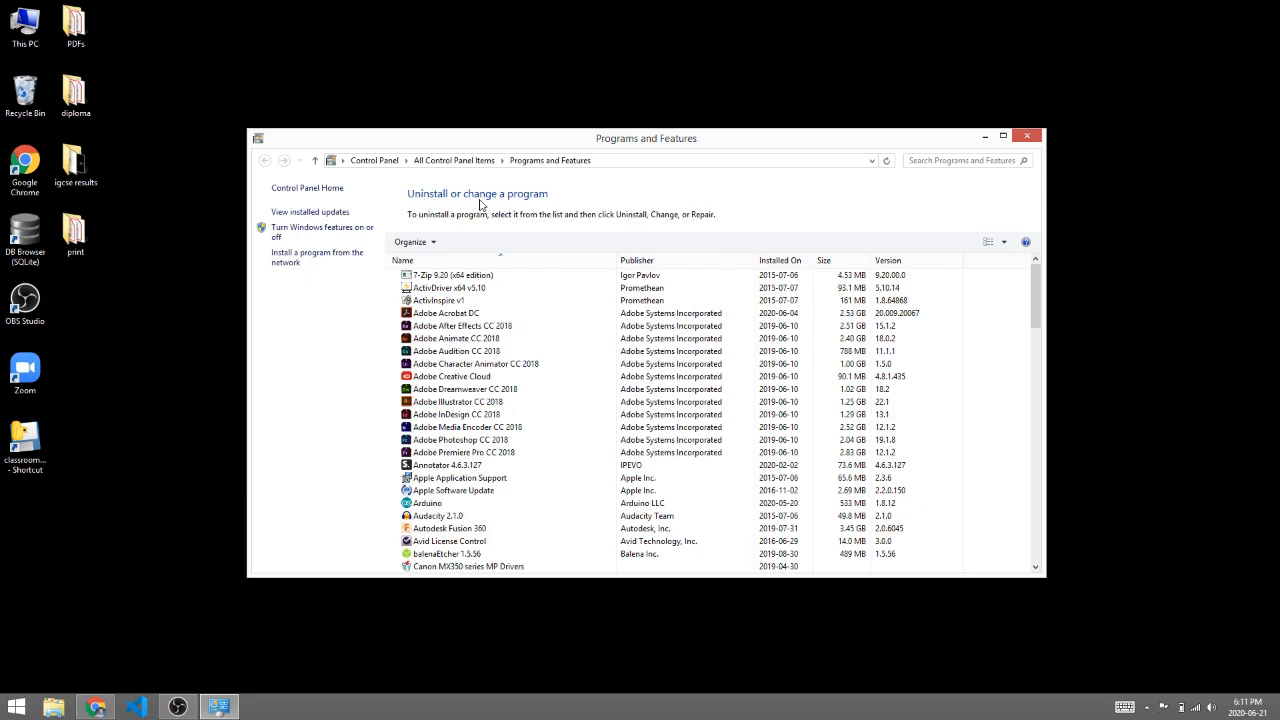
Uninstall Mu 1.1.0.alpha.2 from the list in Programs and Features, and close the window
left_click(483, 478)
scroll(483, 487, "down", 5)
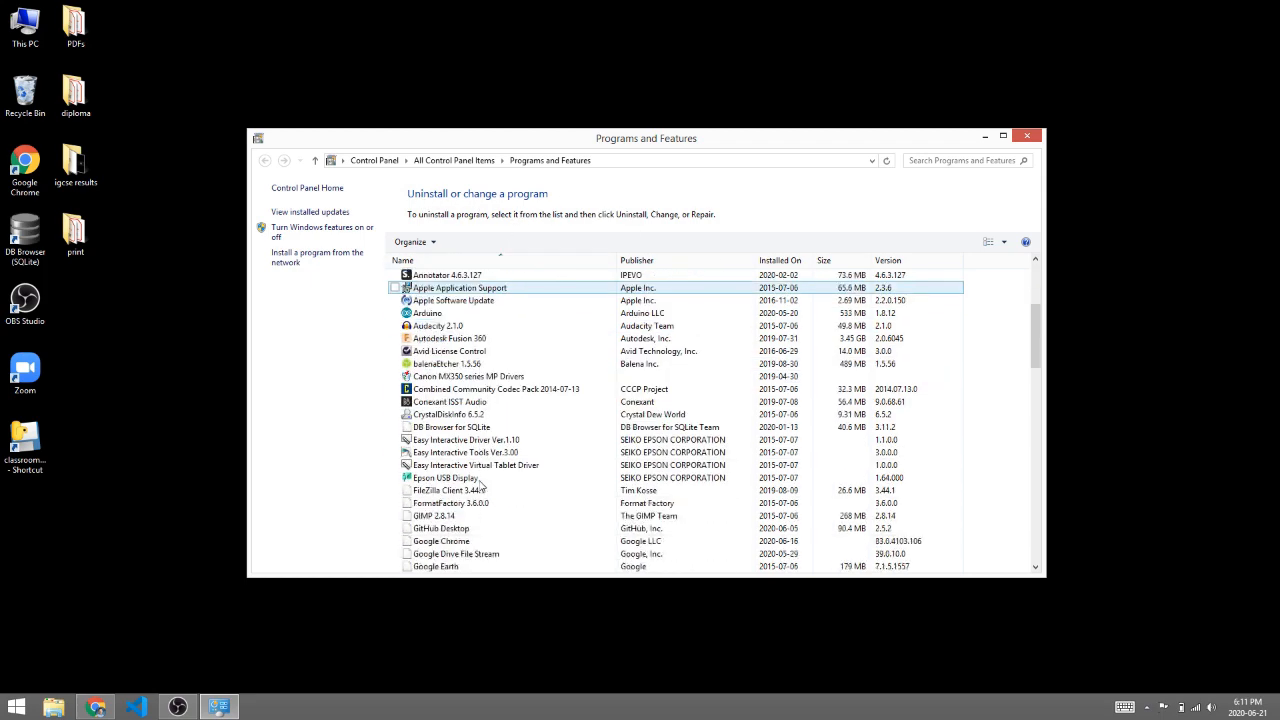
scroll(483, 487, "down", 14)
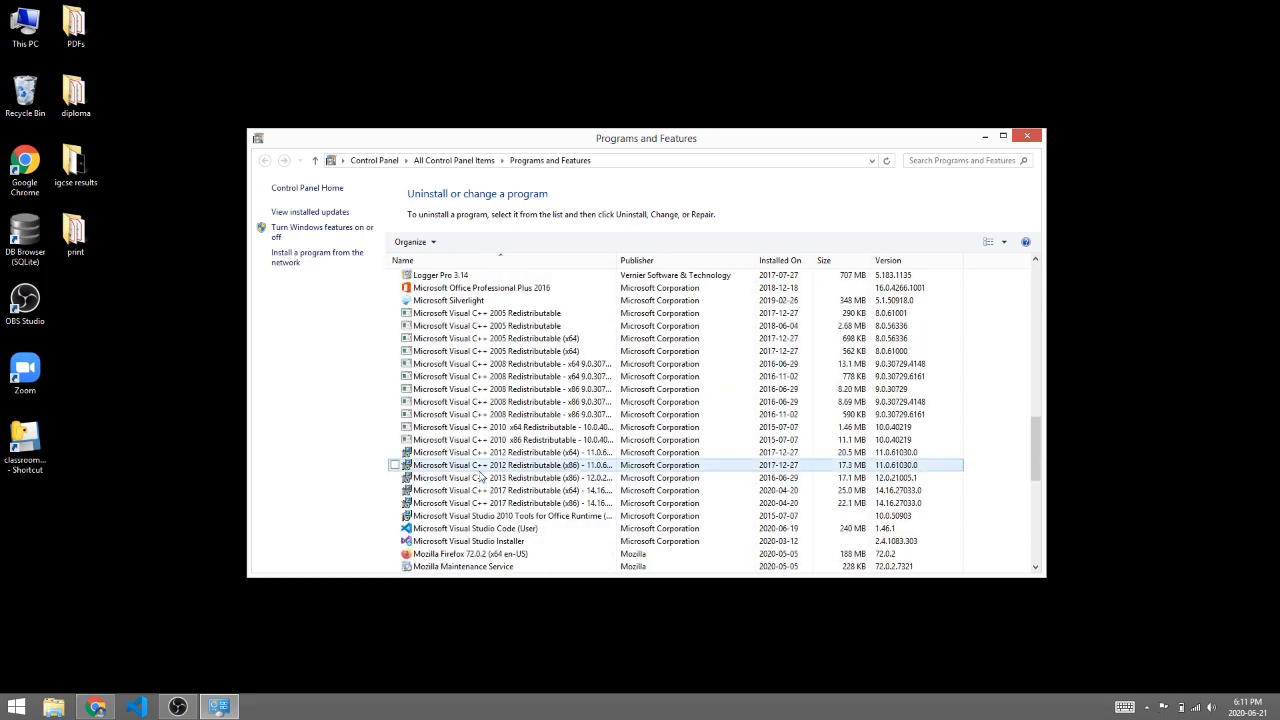
scroll(480, 477, "down", 6)
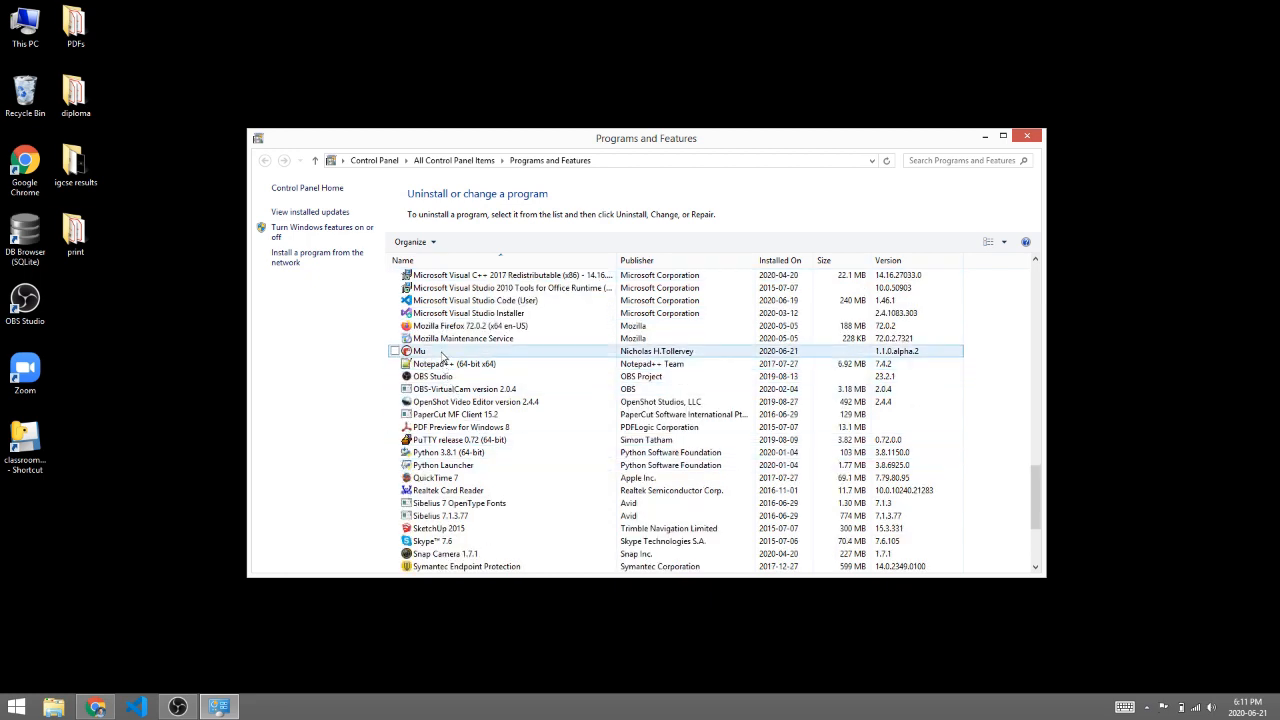
right_click(441, 356)
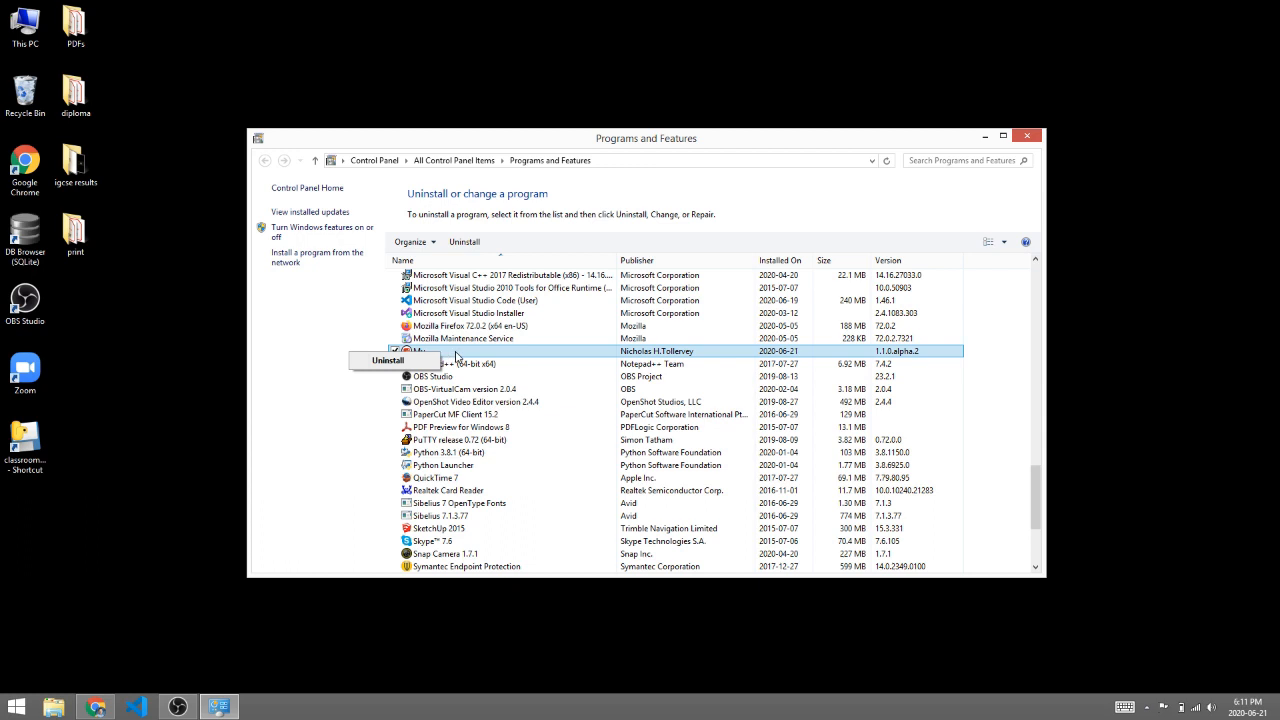
left_click(455, 356)
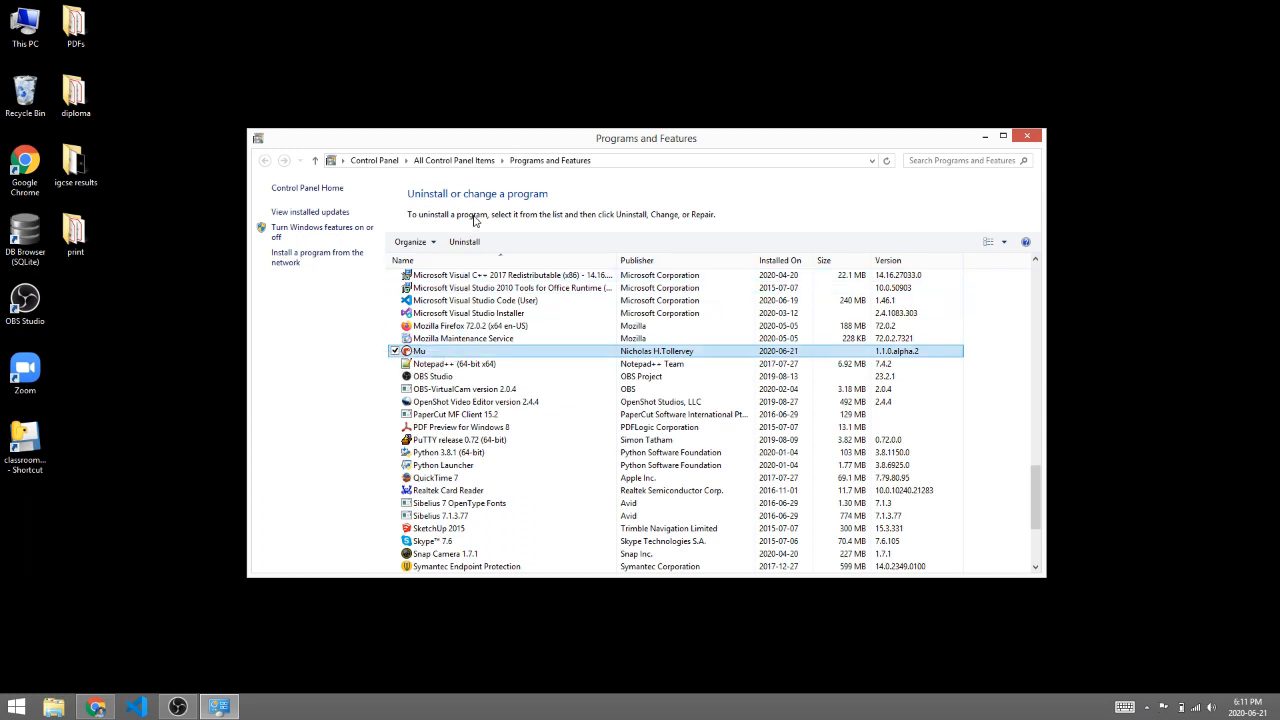
left_click(465, 244)
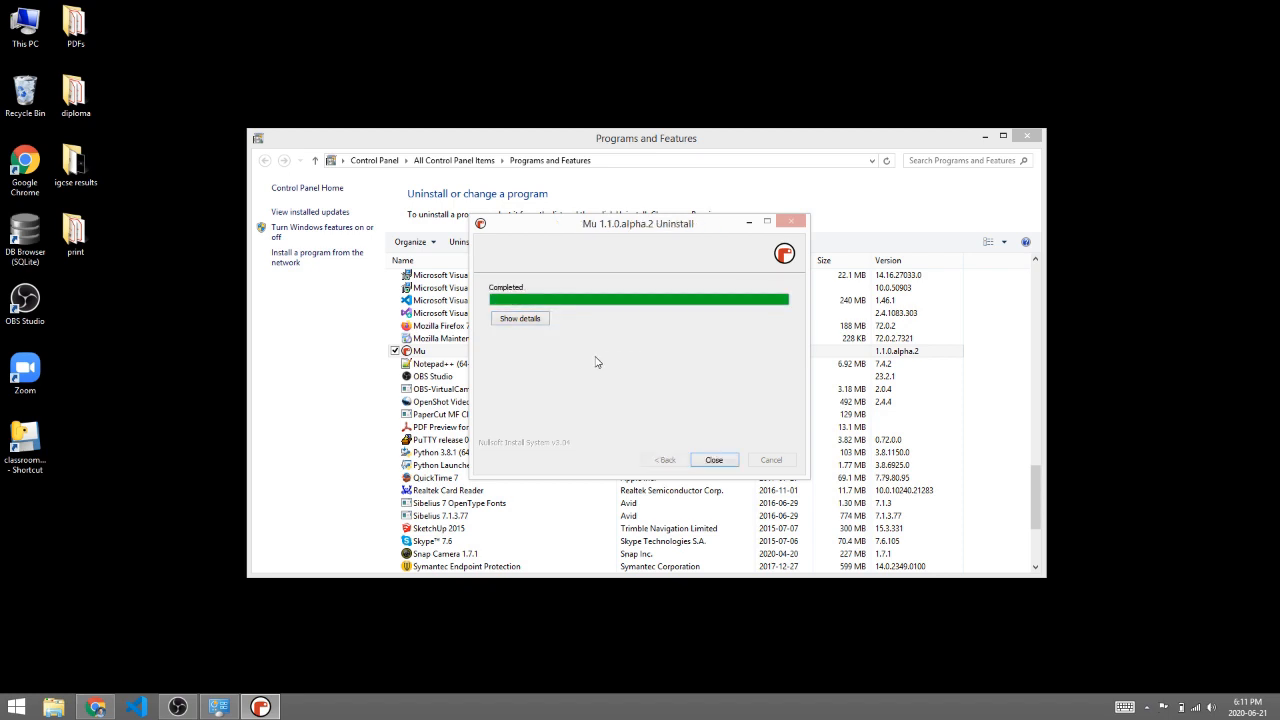
left_click(720, 465)
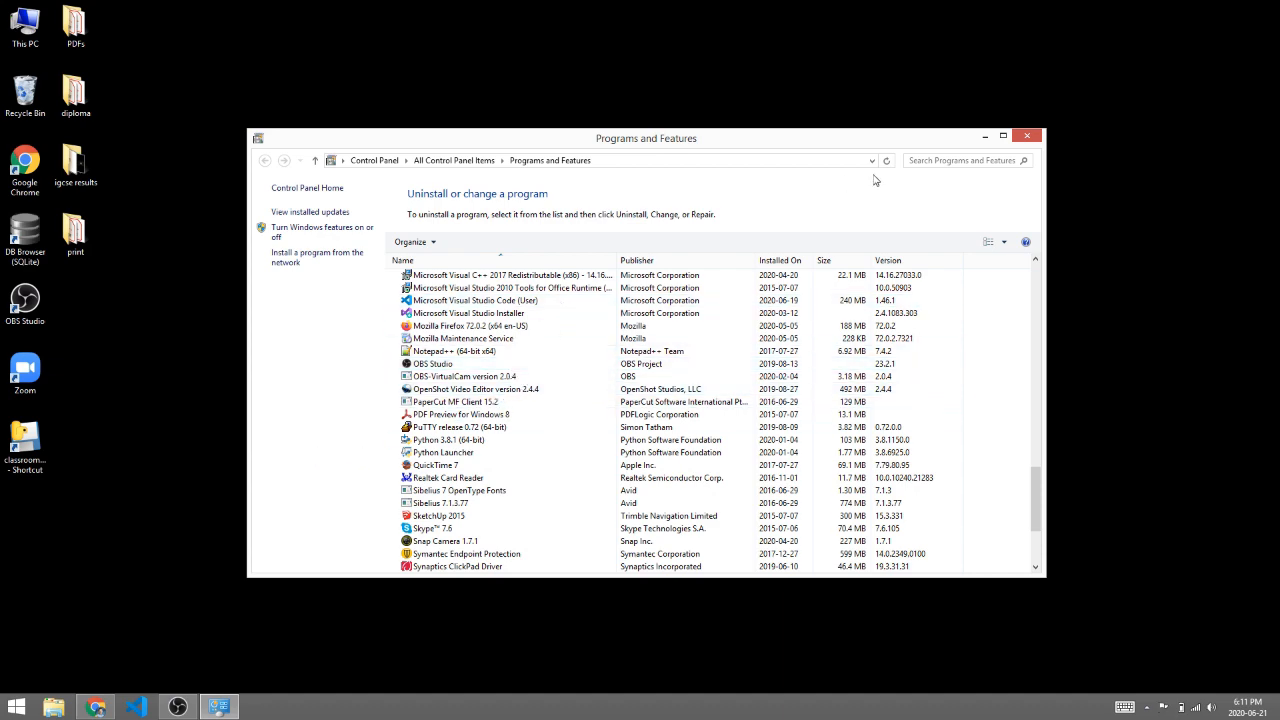
left_click(1027, 136)
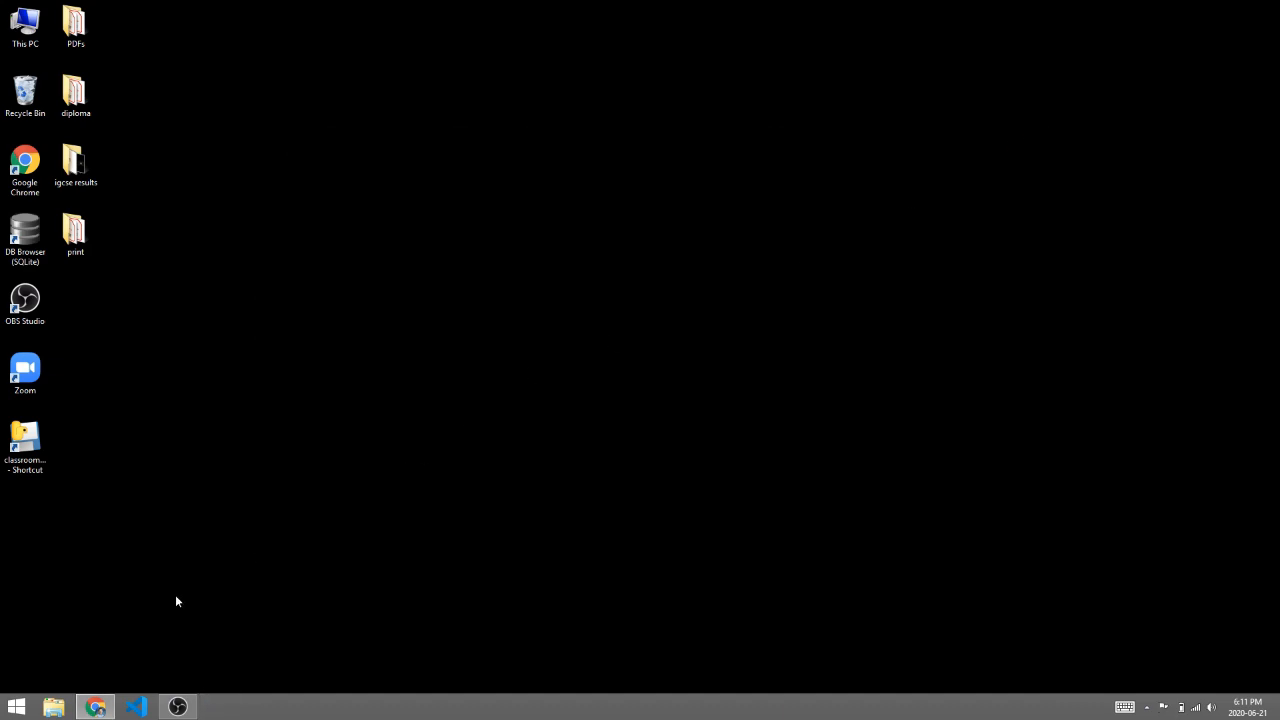
Switch to Chrome and download the Windows 64-bit alpha installer from the Mu website into the Downloads folder
left_click(95, 707)
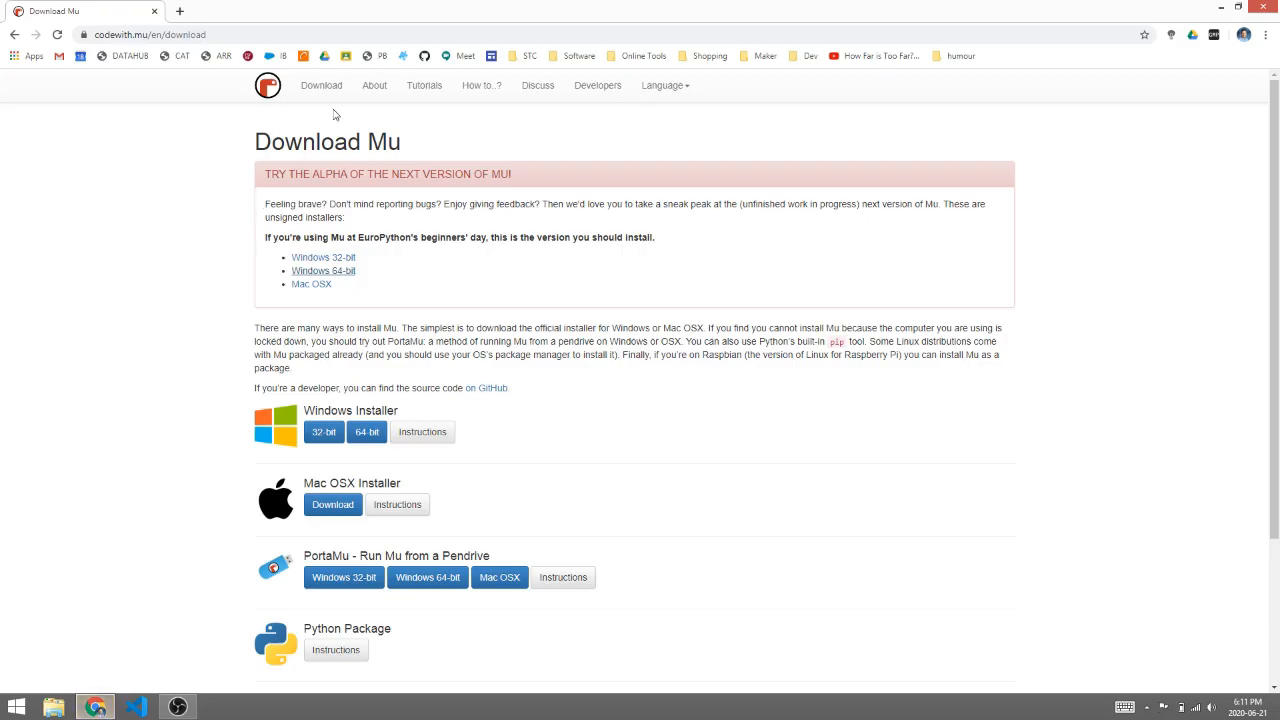
left_click(266, 90)
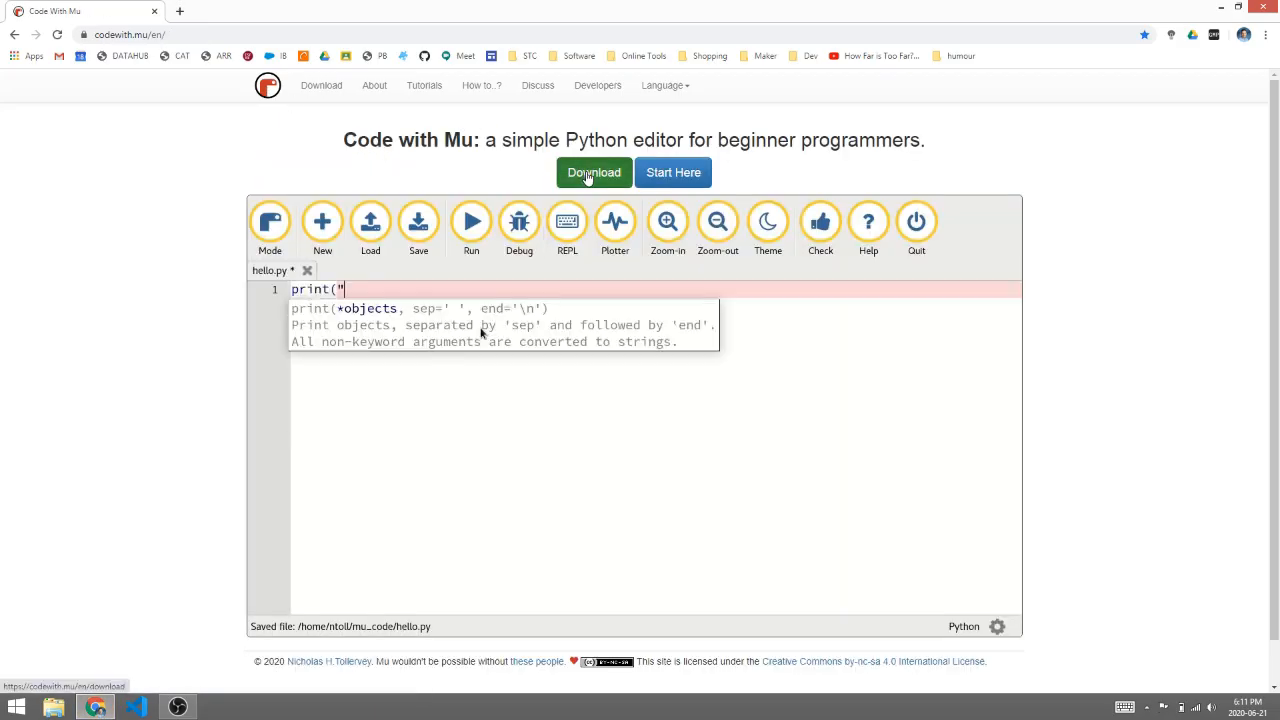
left_click(589, 174)
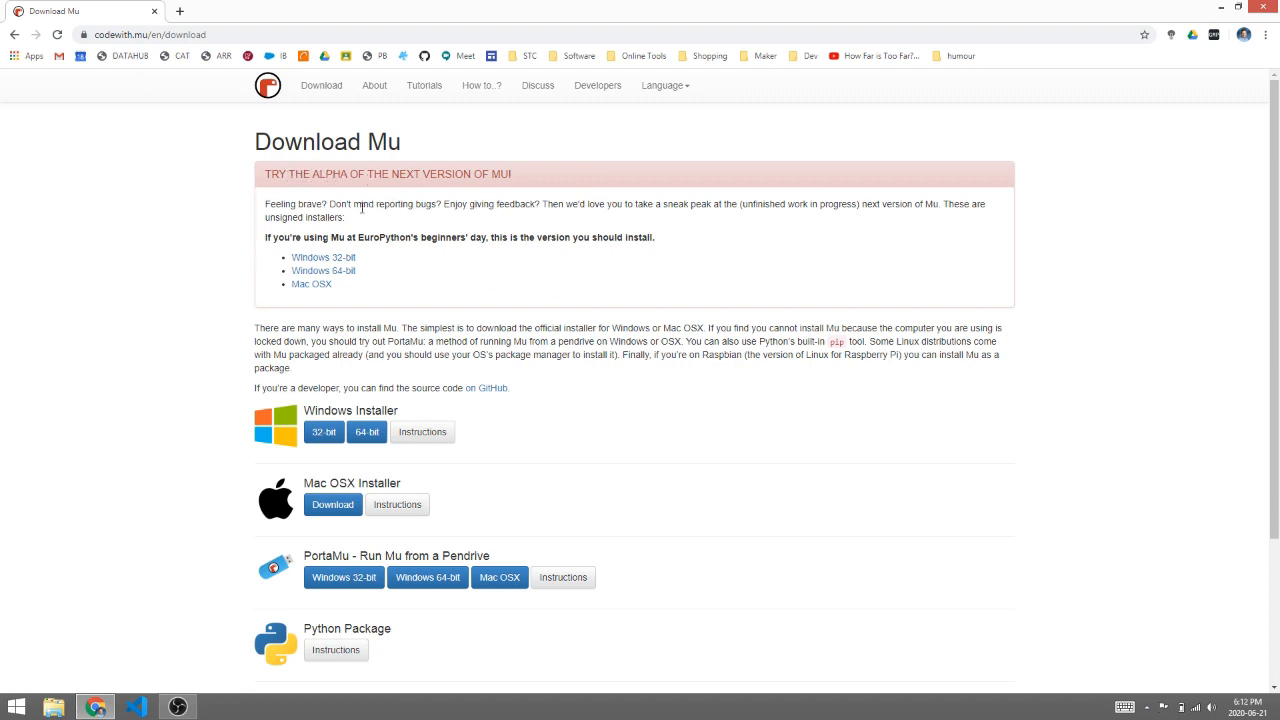
left_click(347, 276)
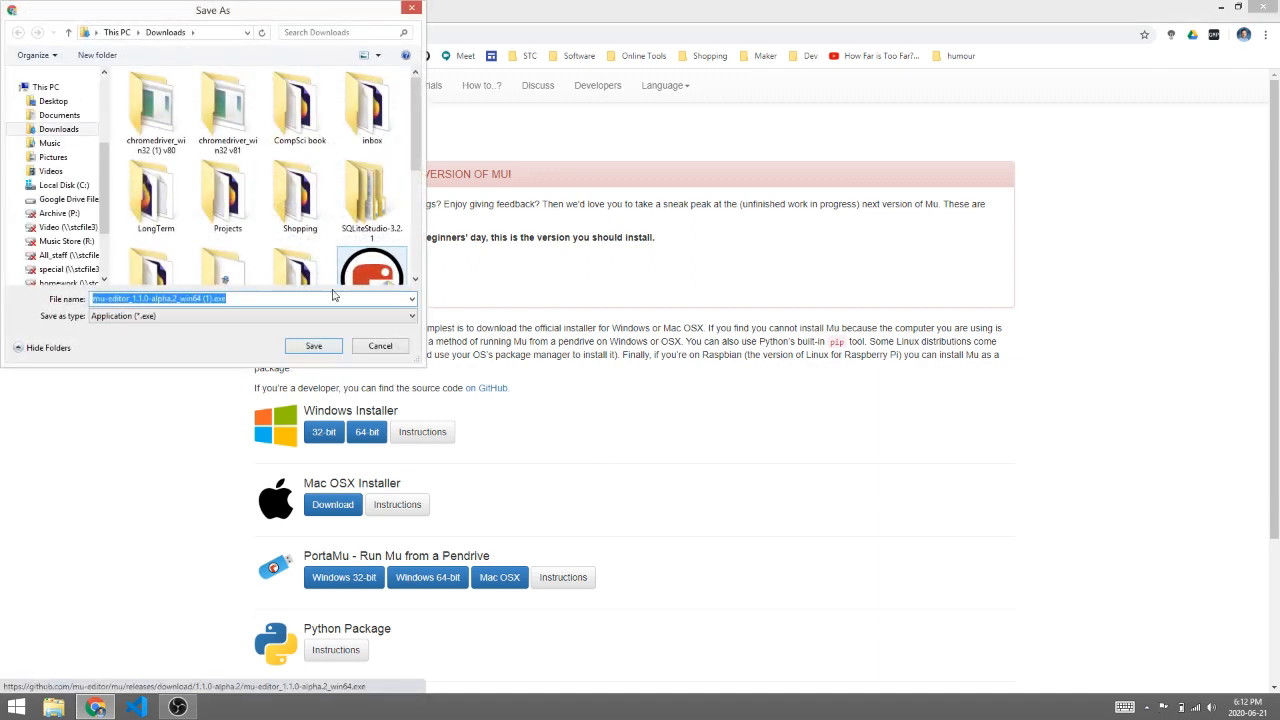
left_click(315, 346)
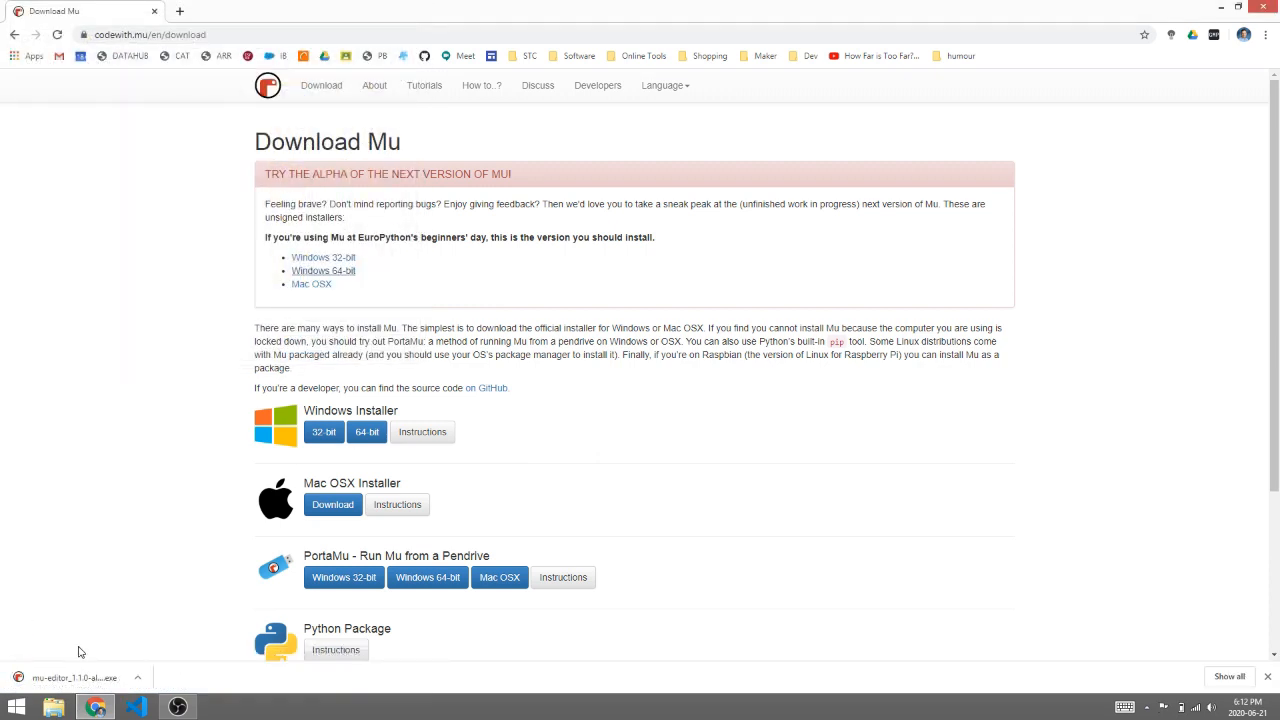
Run the downloaded installer and complete the Mu 1.1.0.alpha.2 setup through to the end
left_click(137, 681)
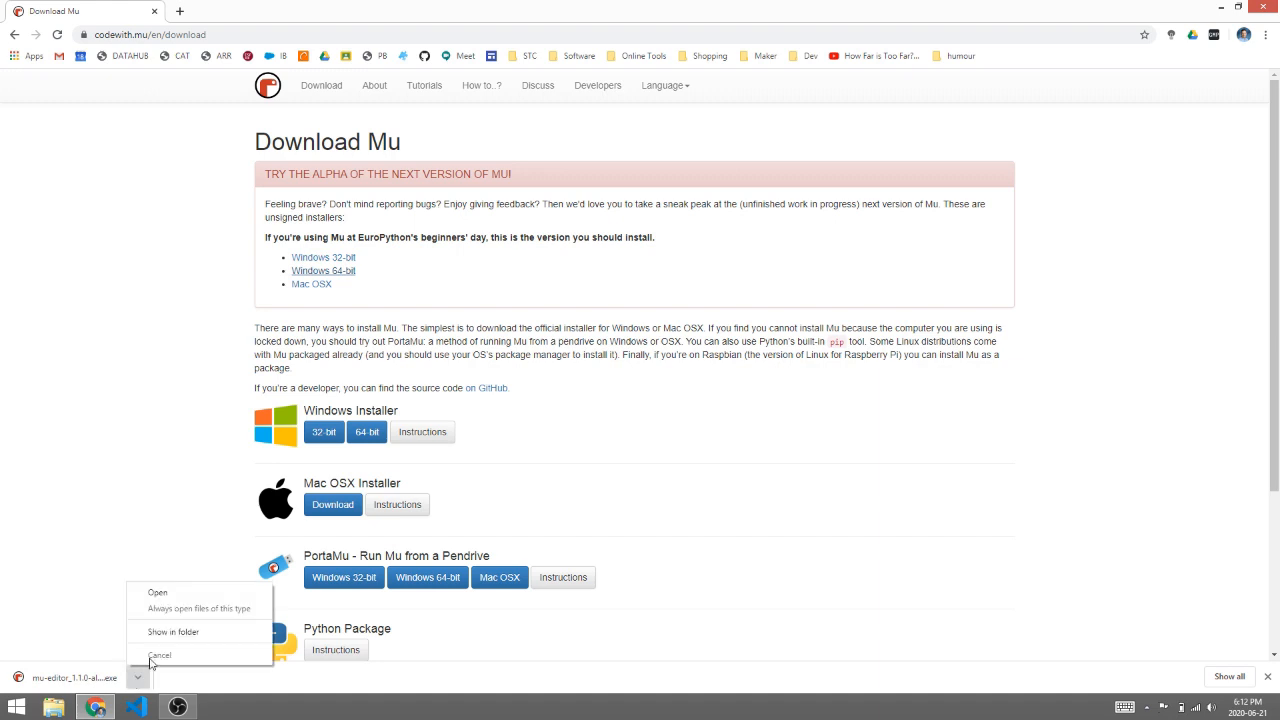
left_click(208, 598)
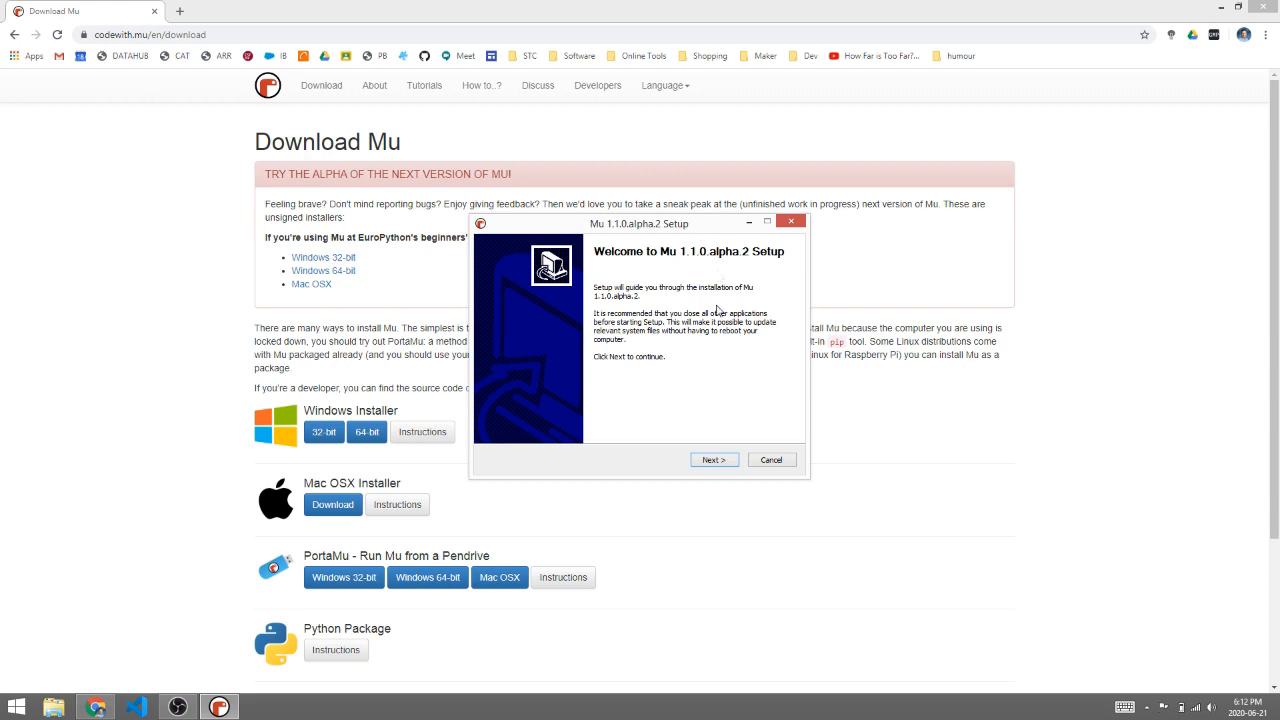
left_click(714, 460)
left_click(714, 460)
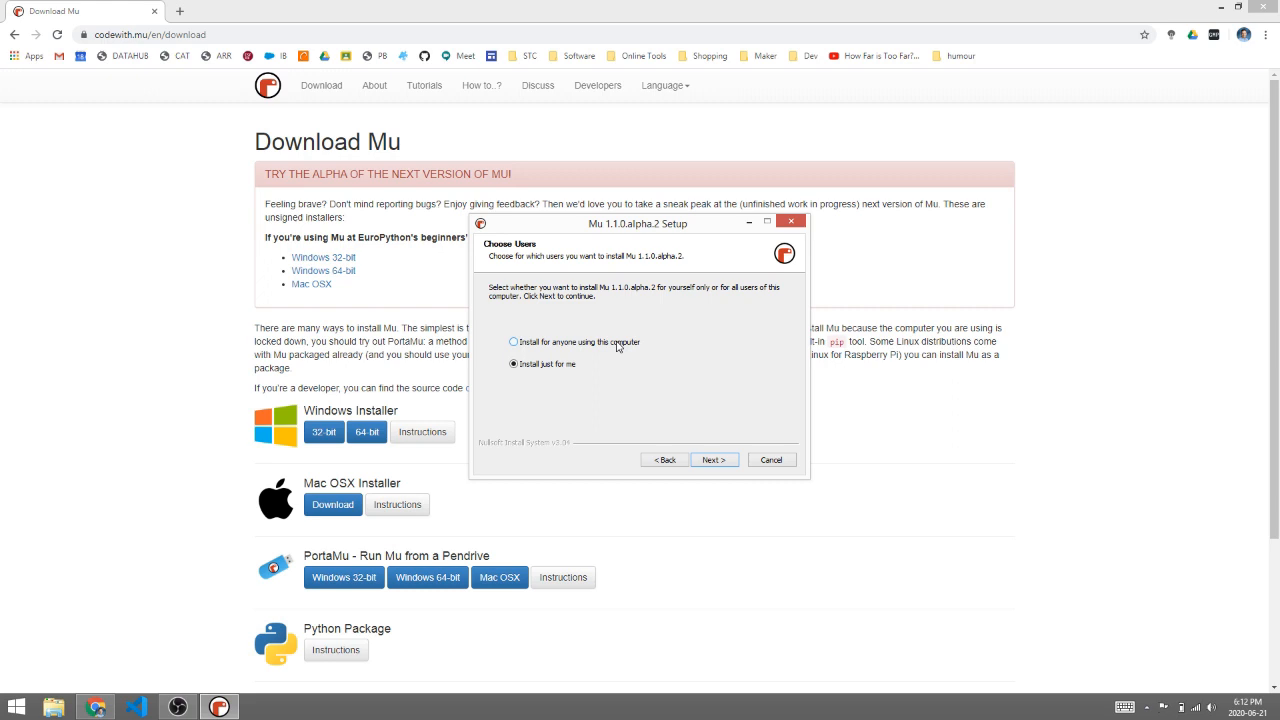
left_click(714, 460)
left_click(714, 460)
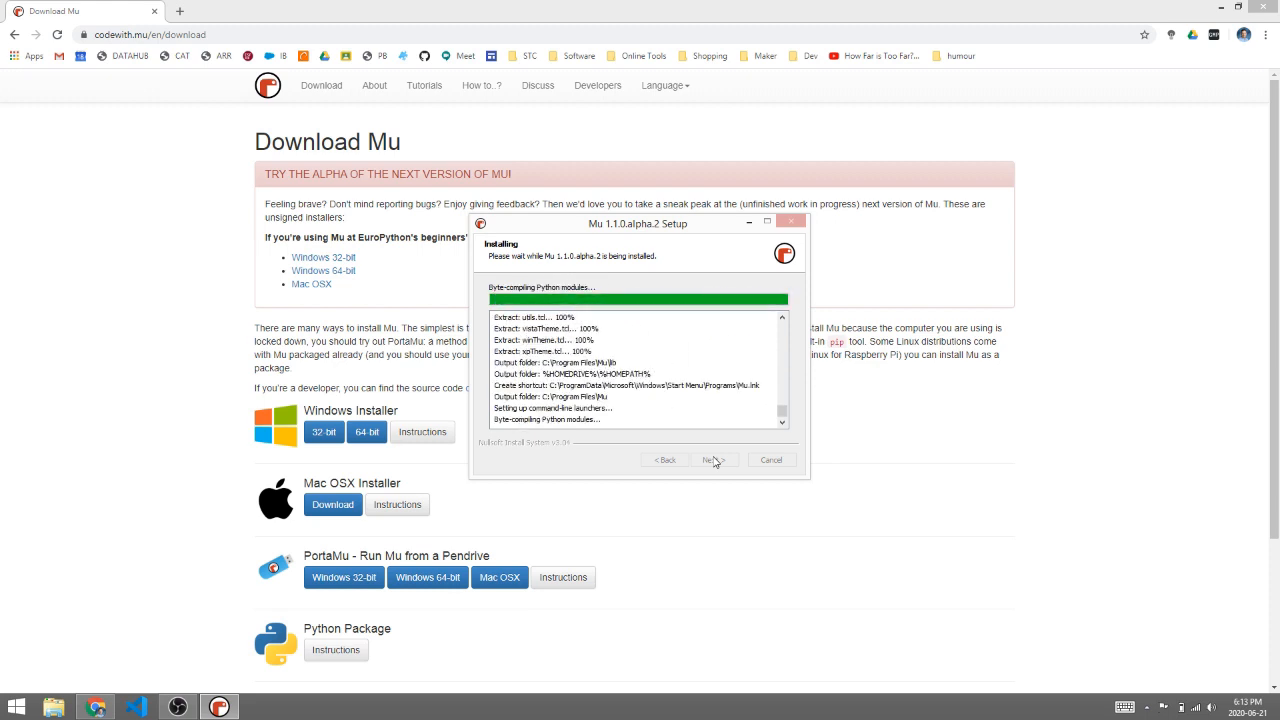
left_click(713, 460)
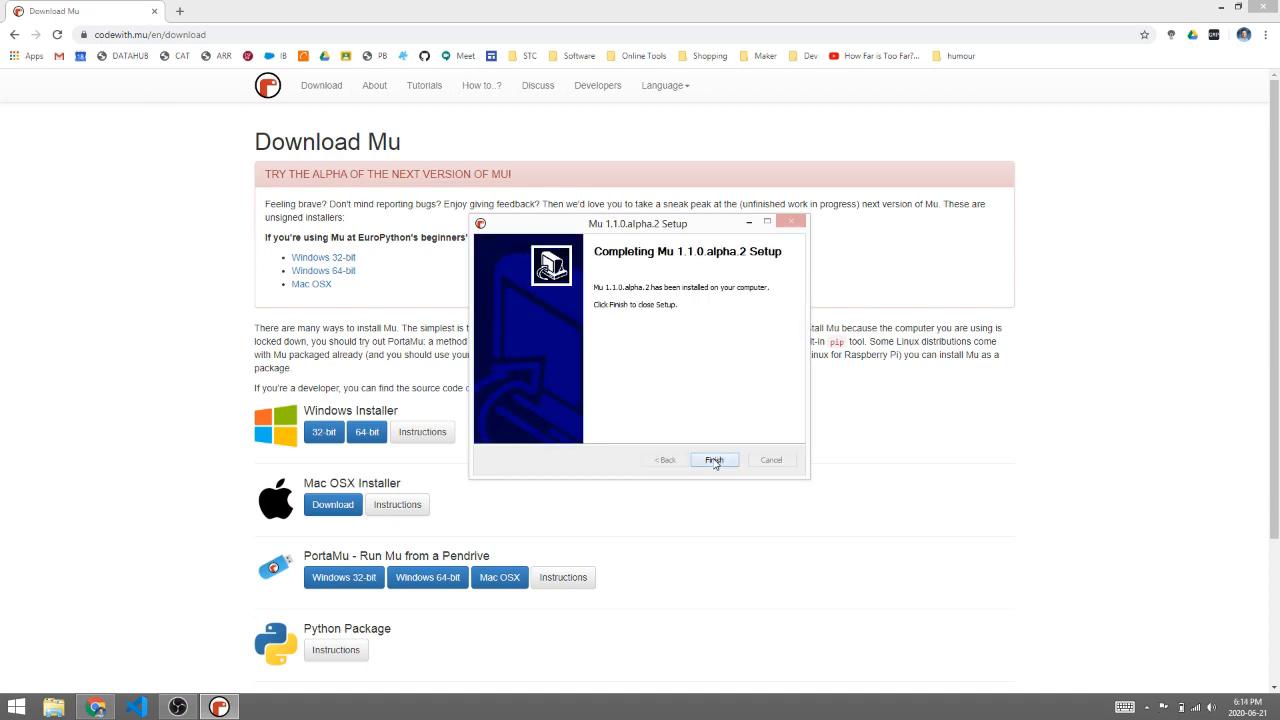
left_click(714, 460)
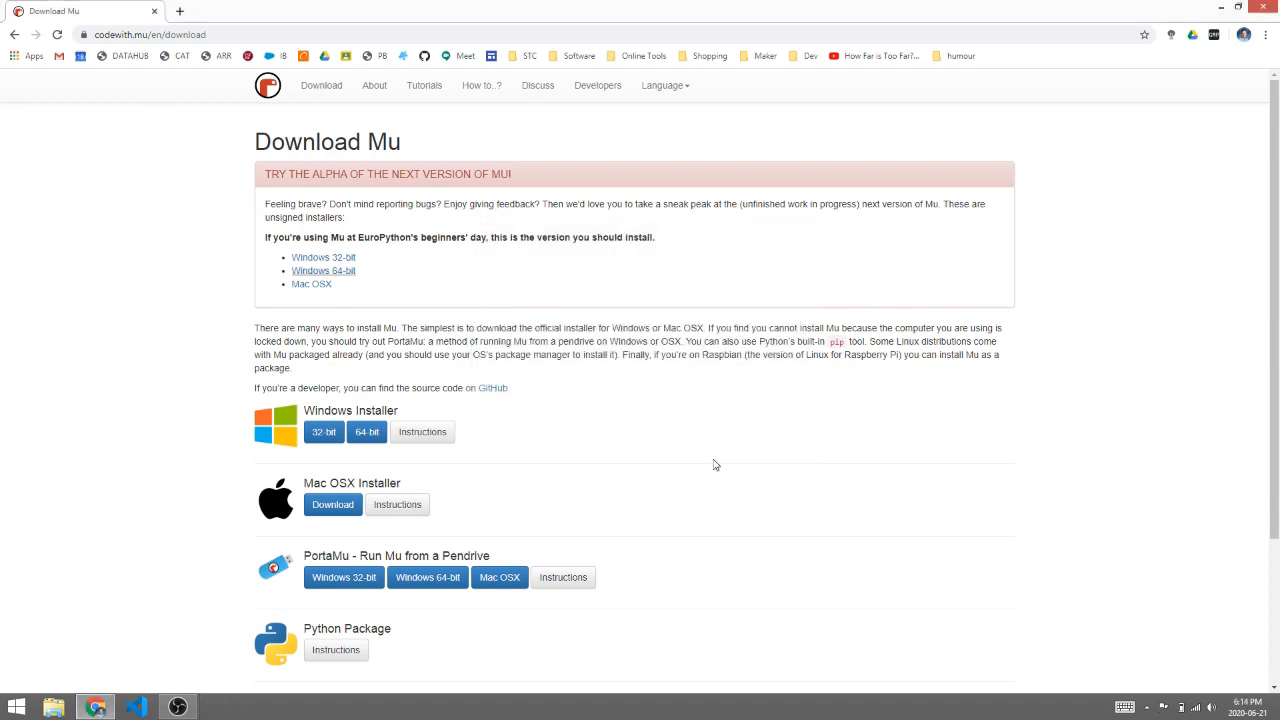
Minimise the browser, launch the newly installed Mu from the installed apps, and switch the editor to the dark theme
left_click(1219, 9)
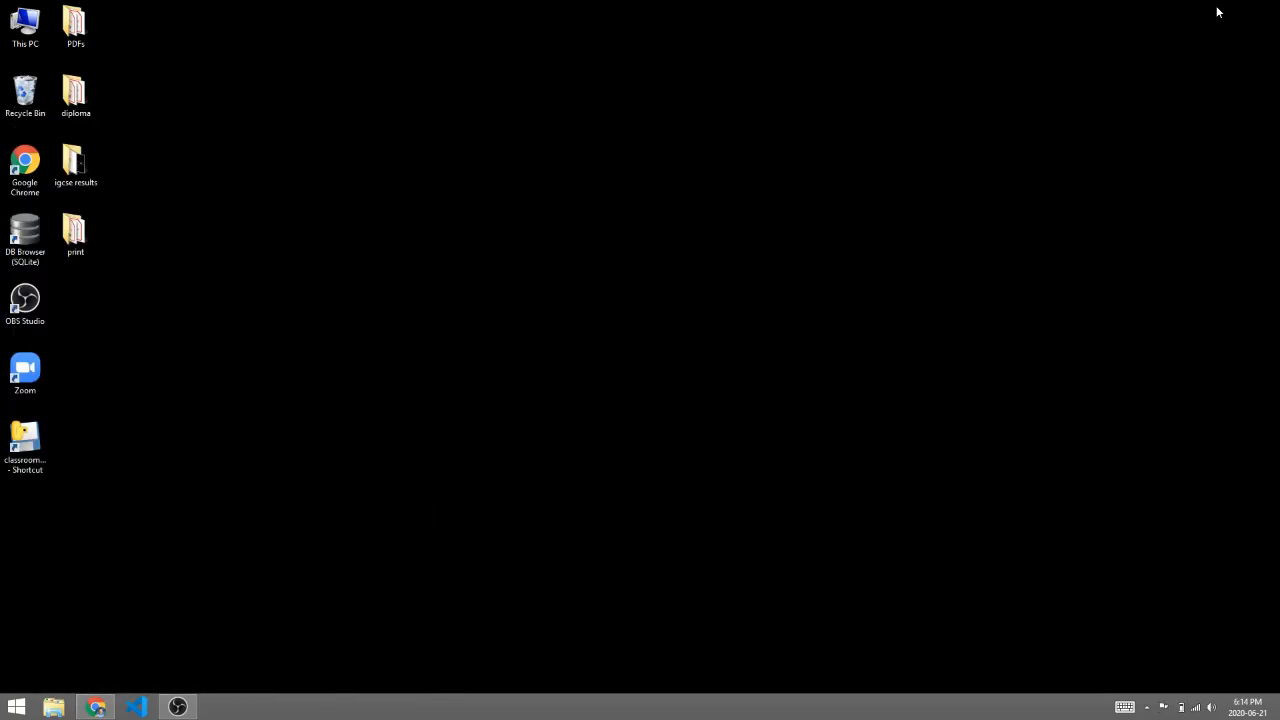
key("super")
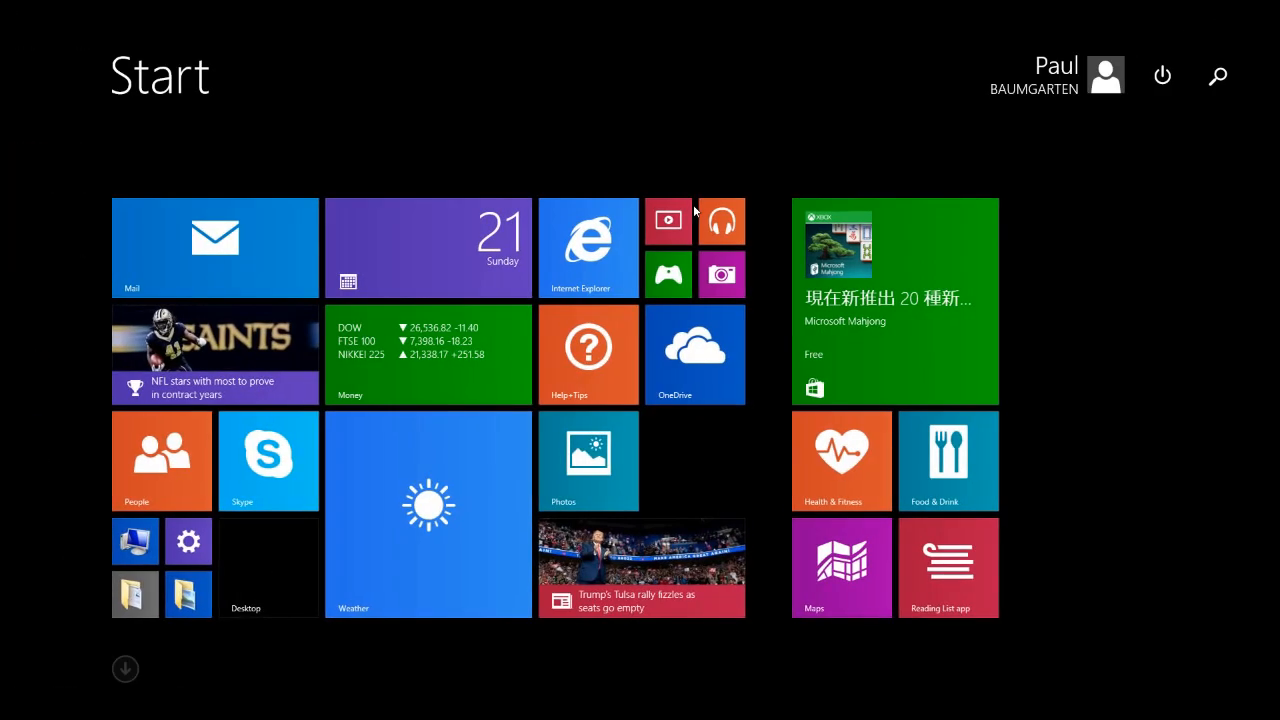
left_click(125, 669)
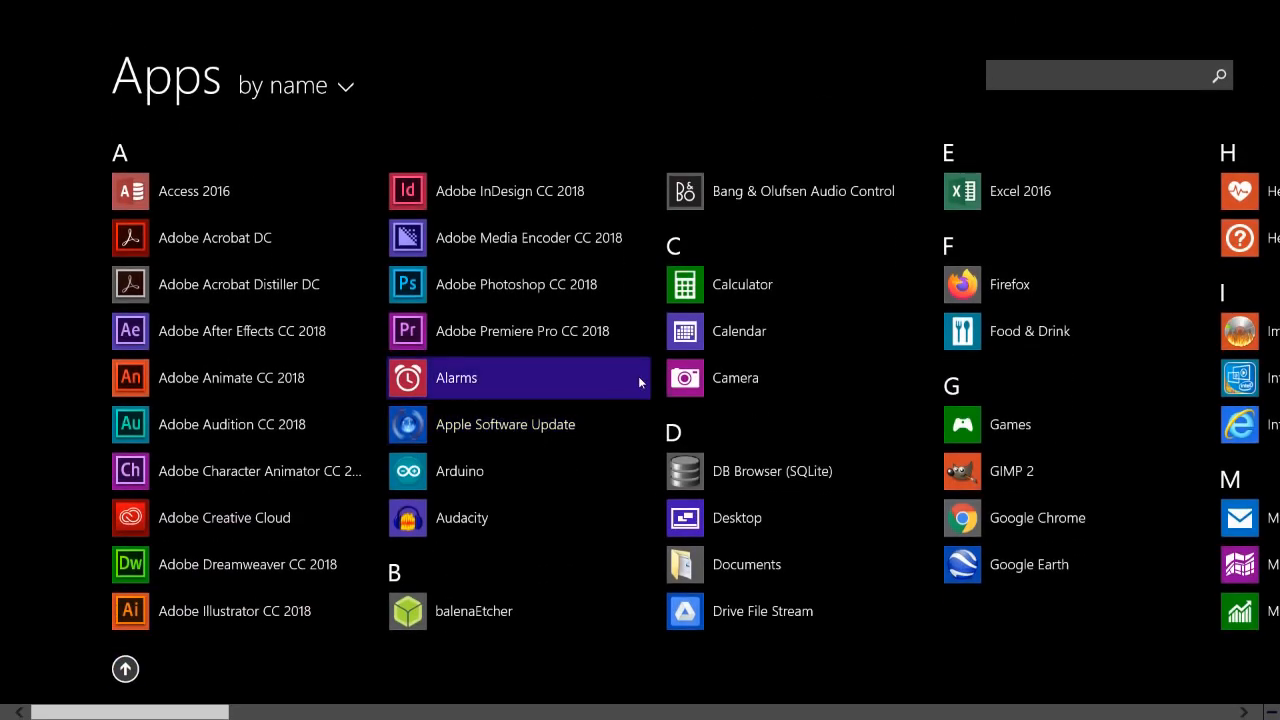
scroll(638, 376, "down", 3)
scroll(638, 376, "down", 2)
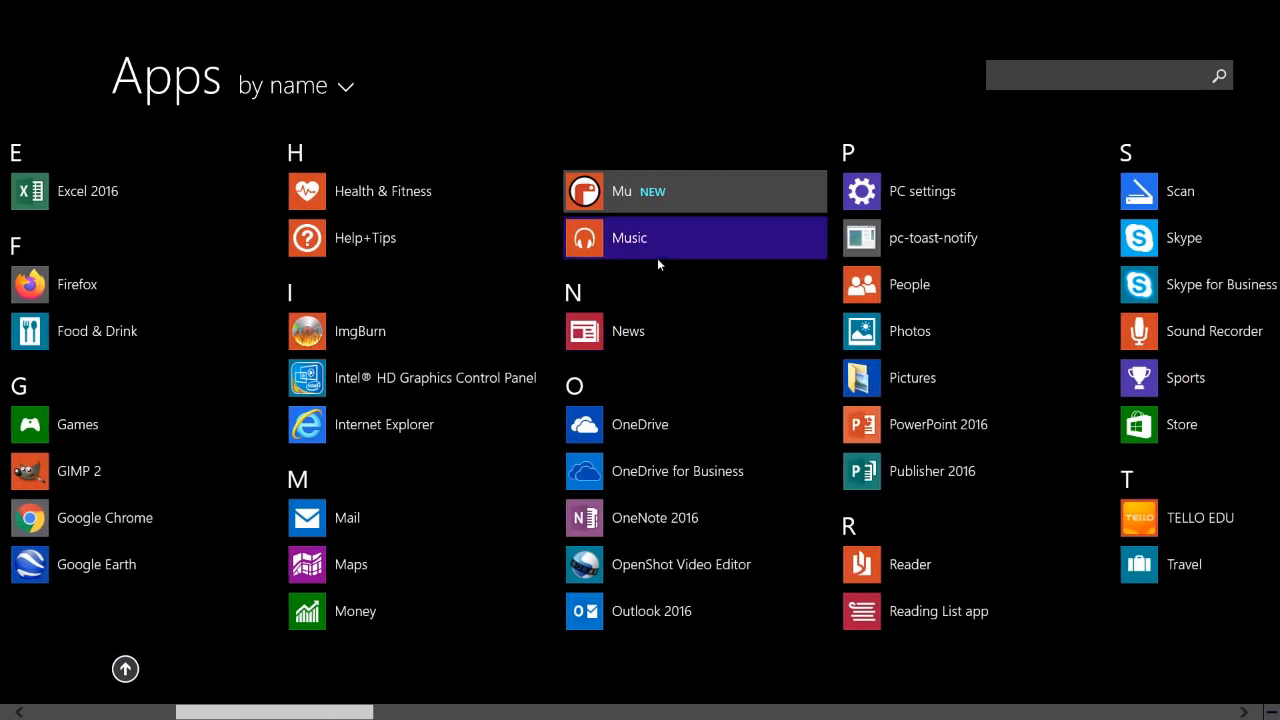
left_click(662, 196)
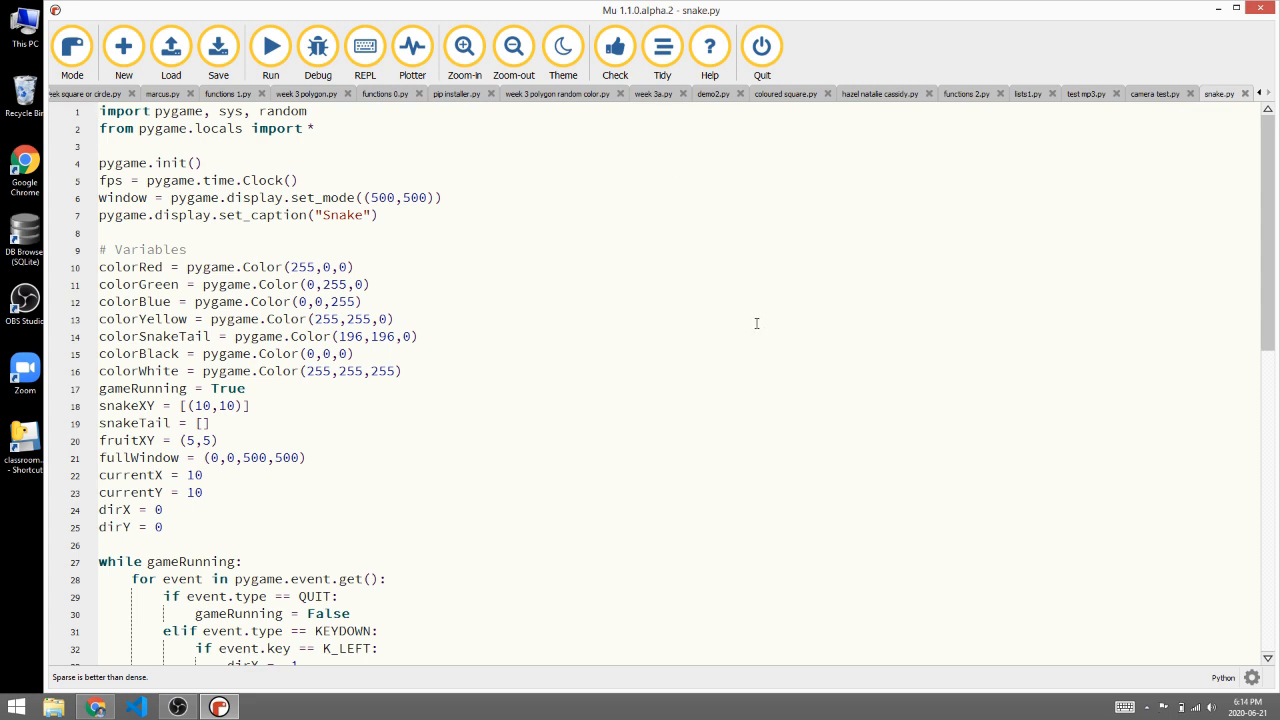
left_click(563, 47)
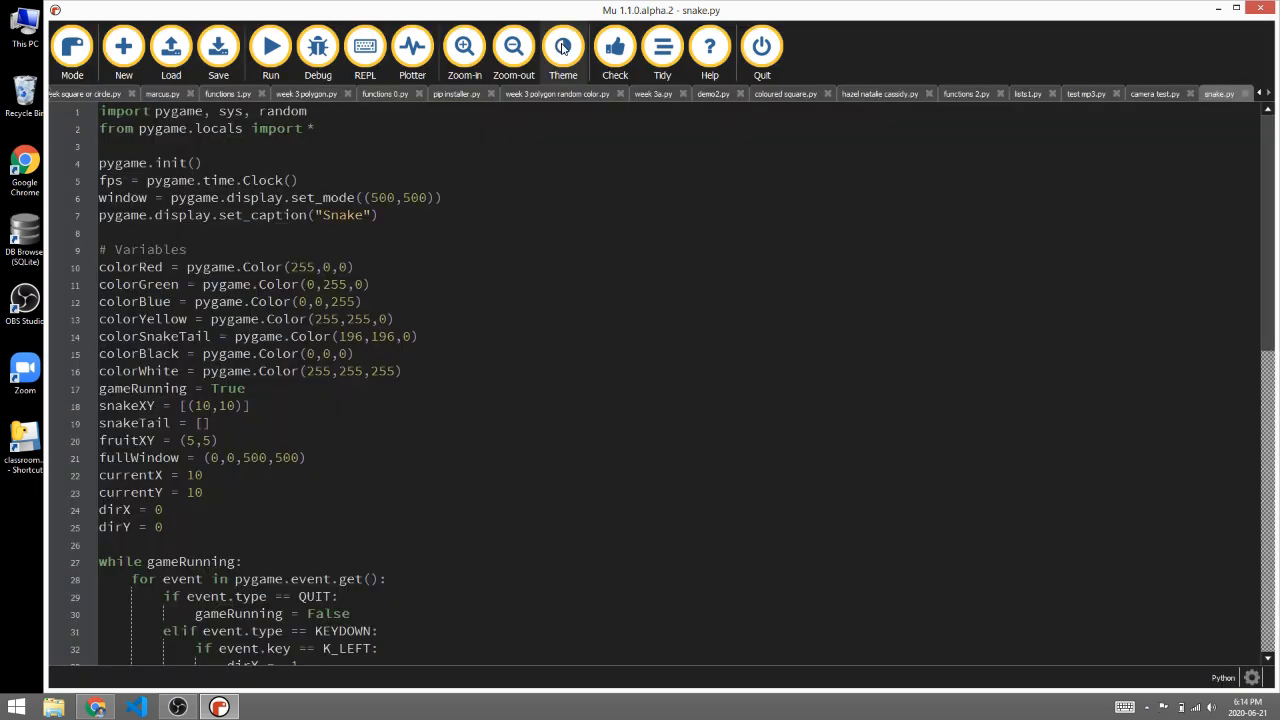
left_click(835, 280)
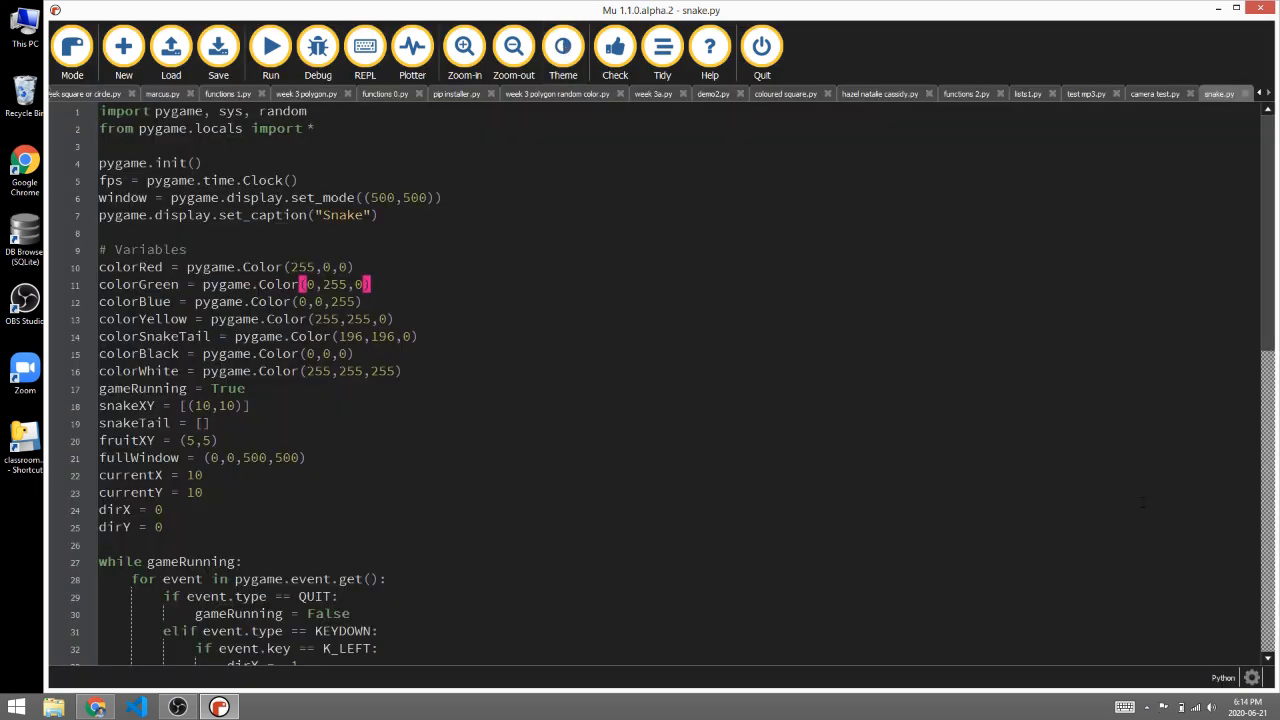
Install the third-party packages ImageToolsMadeEasy and pygame through Mu's administration settings, and close the package status window once finished
left_click(1252, 679)
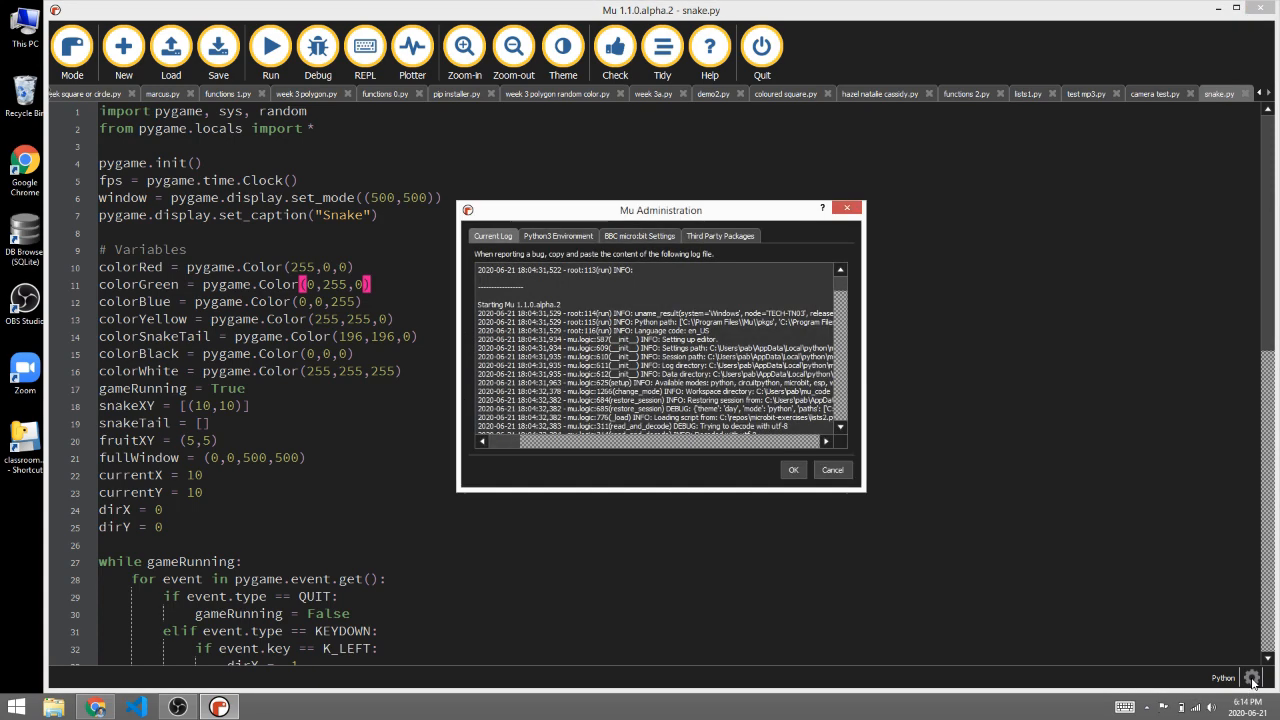
left_click(735, 239)
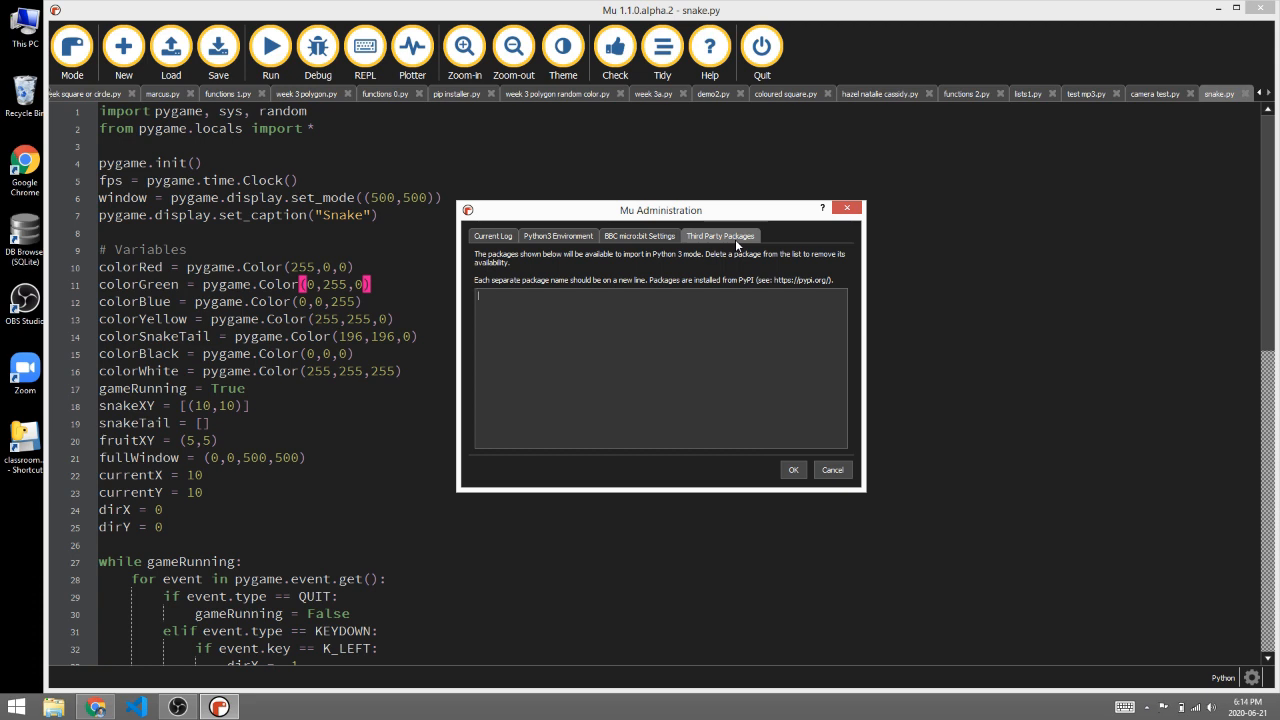
type("ImageToolsMadeEasy")
key("Return")
type("pygame")
left_click(793, 470)
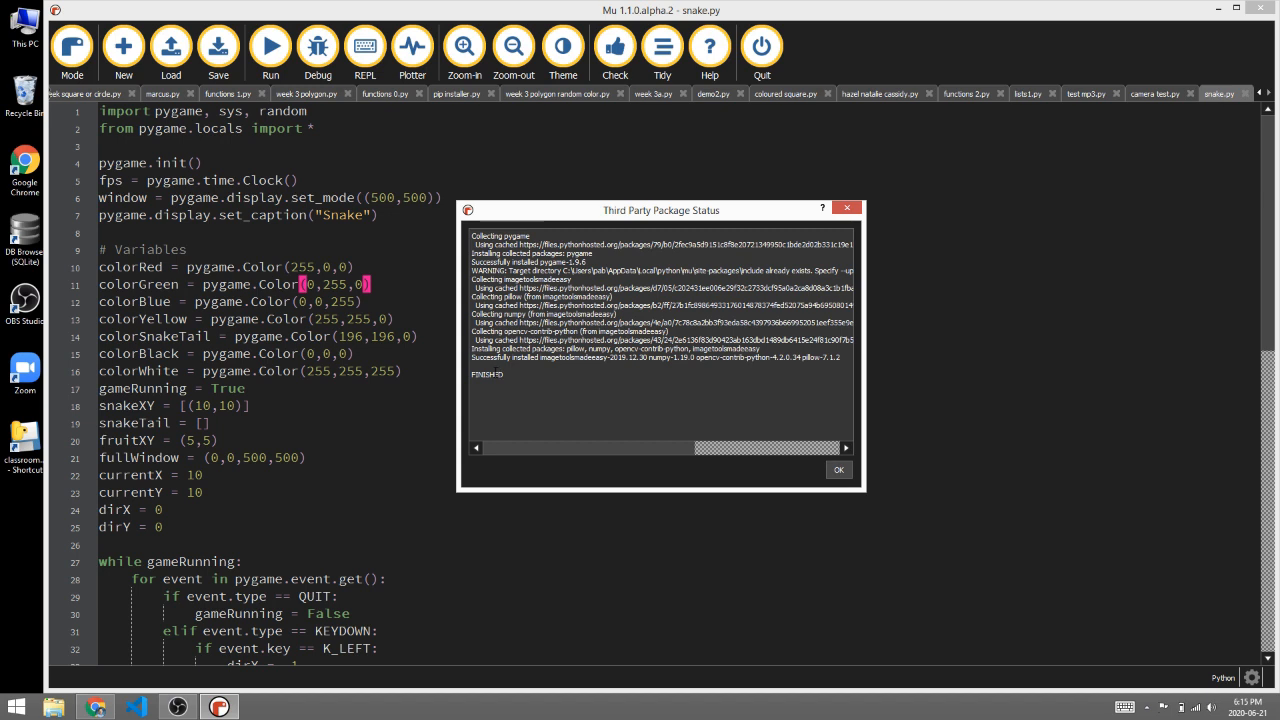
double_click(500, 373)
left_click(520, 373)
left_click(837, 470)
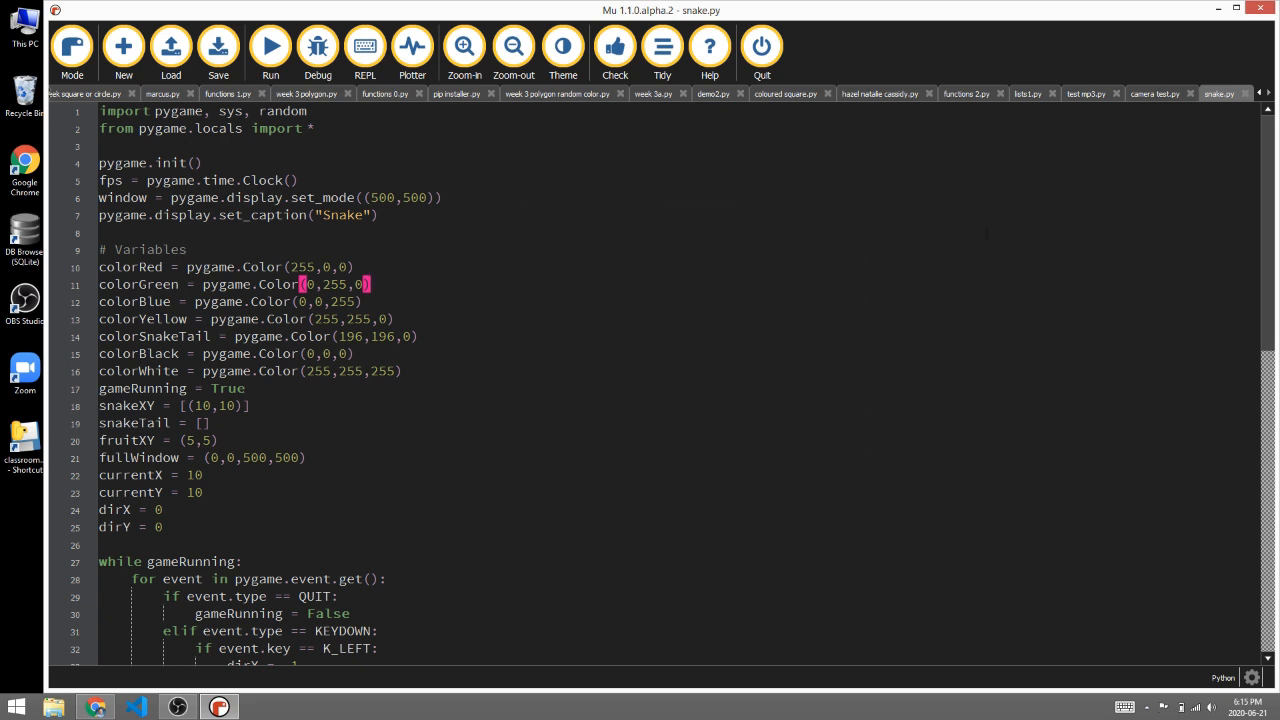
Switch to the camera test.py script and enlarge the code text by two zoom levels to review its ImageTools import
left_click(1148, 96)
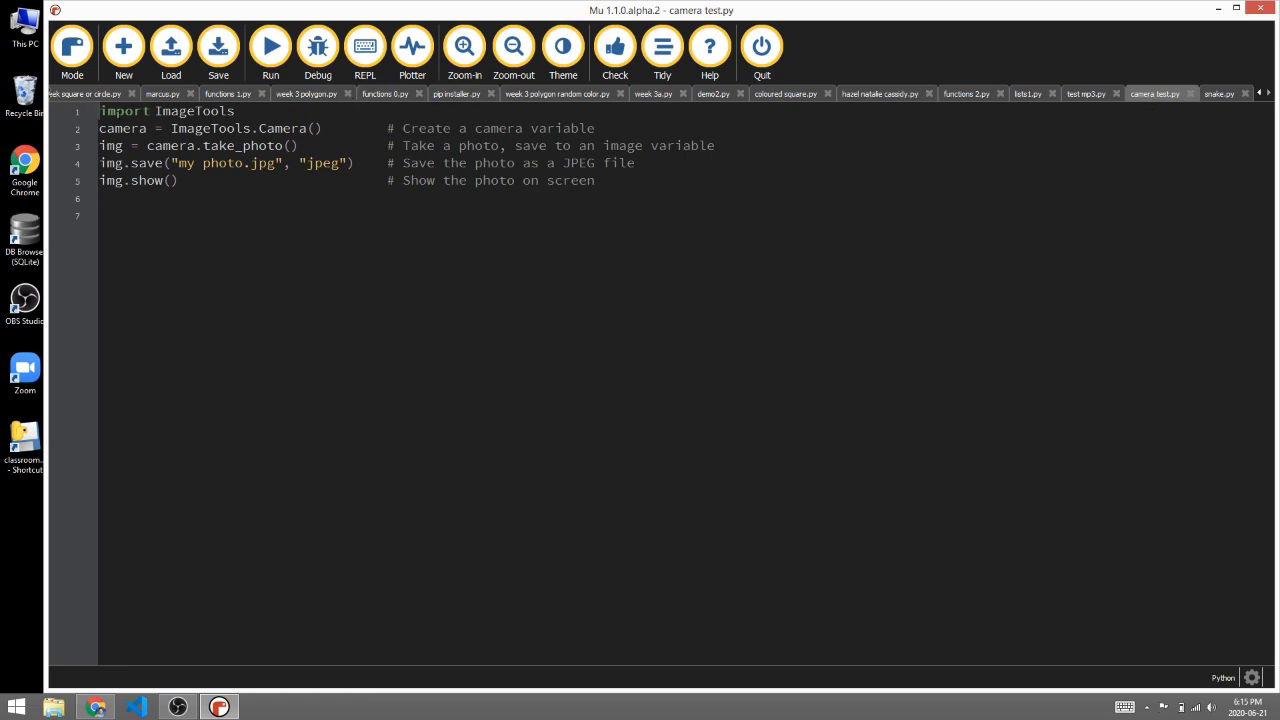
left_click(464, 46)
left_click(464, 46)
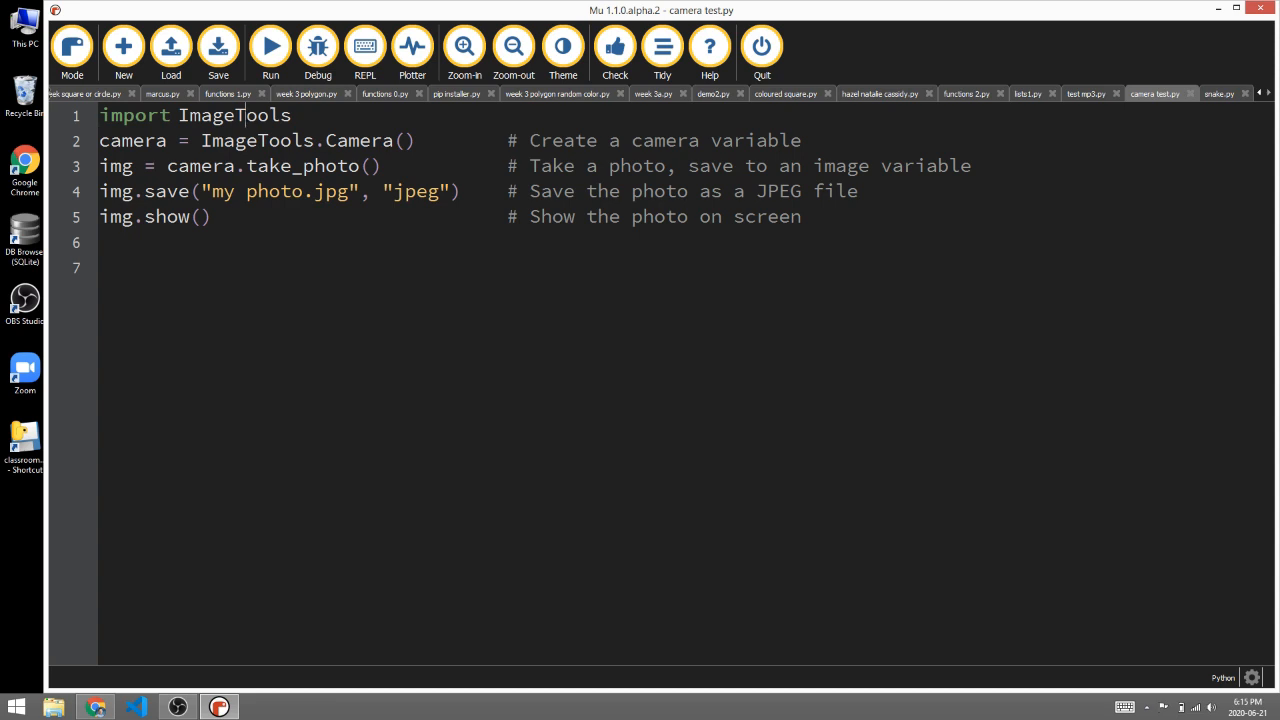
double_click(247, 116)
left_click(354, 119)
left_click(221, 235)
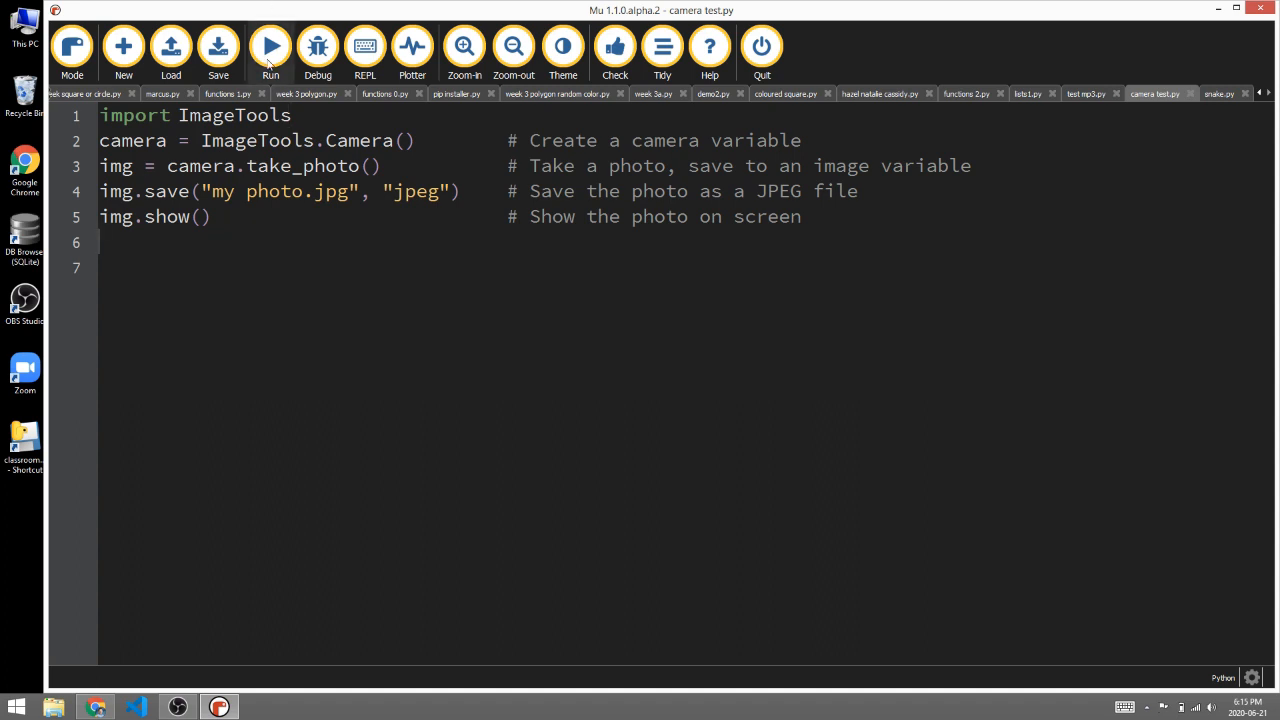
Run camera test.py to take a webcam photo, close the photo viewer, and stop the script
left_click(270, 50)
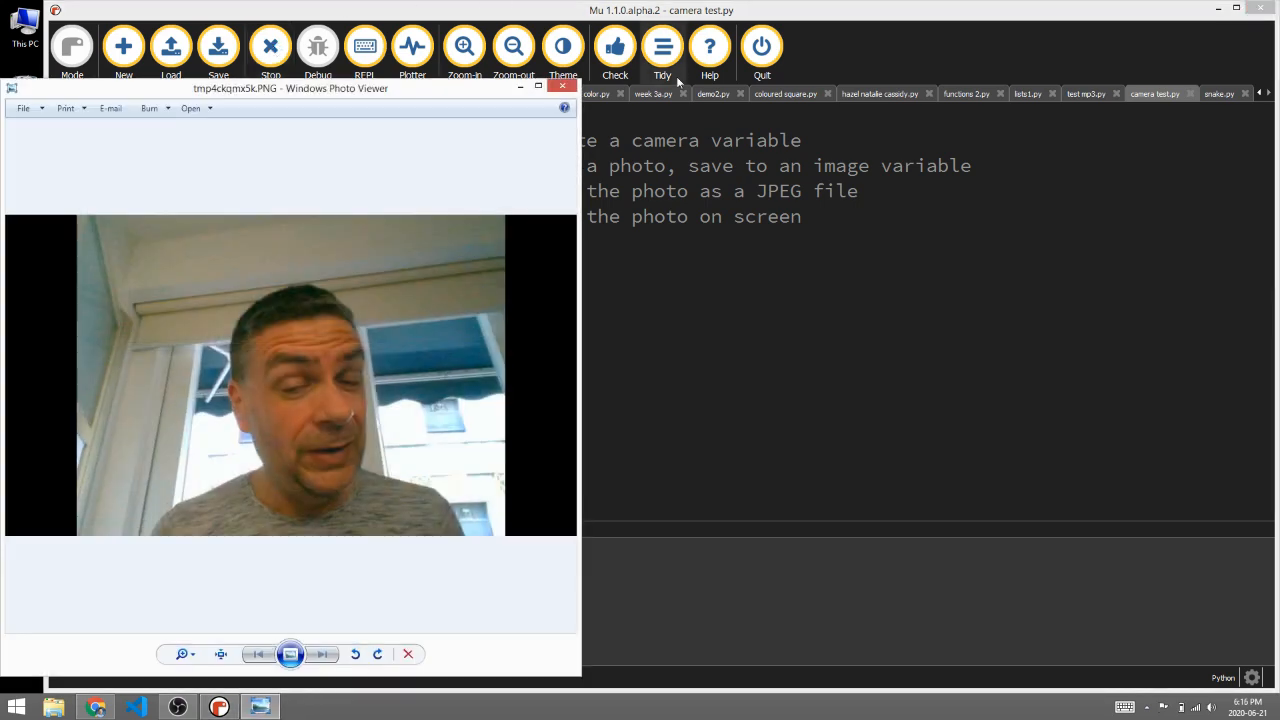
left_click(563, 86)
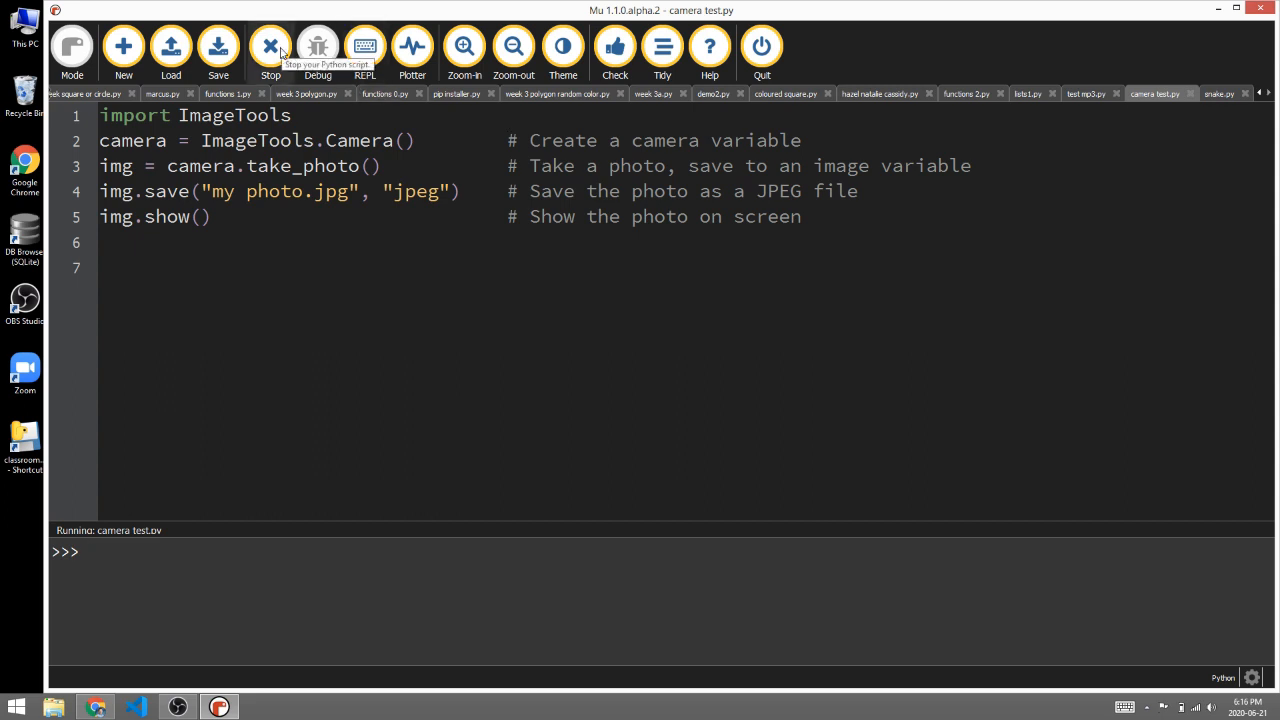
left_click(281, 52)
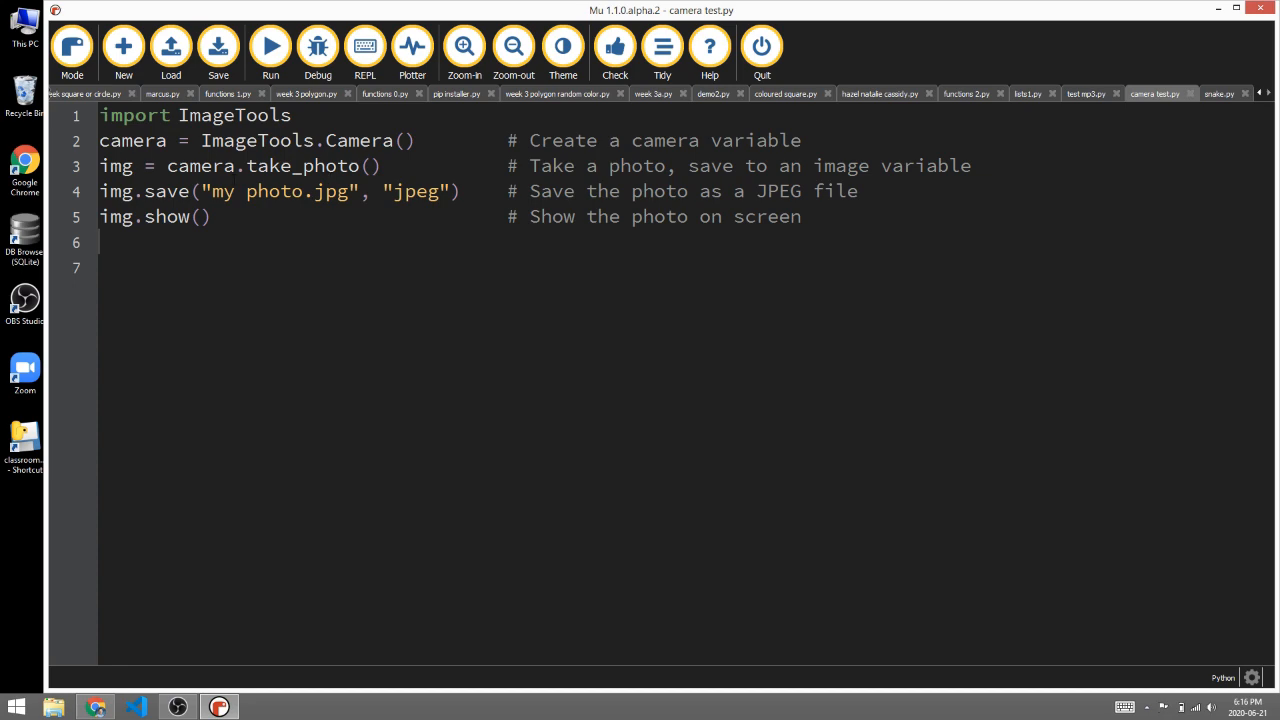
Review the list of third-party packages in Mu's administration settings and close it without making changes
left_click(1251, 680)
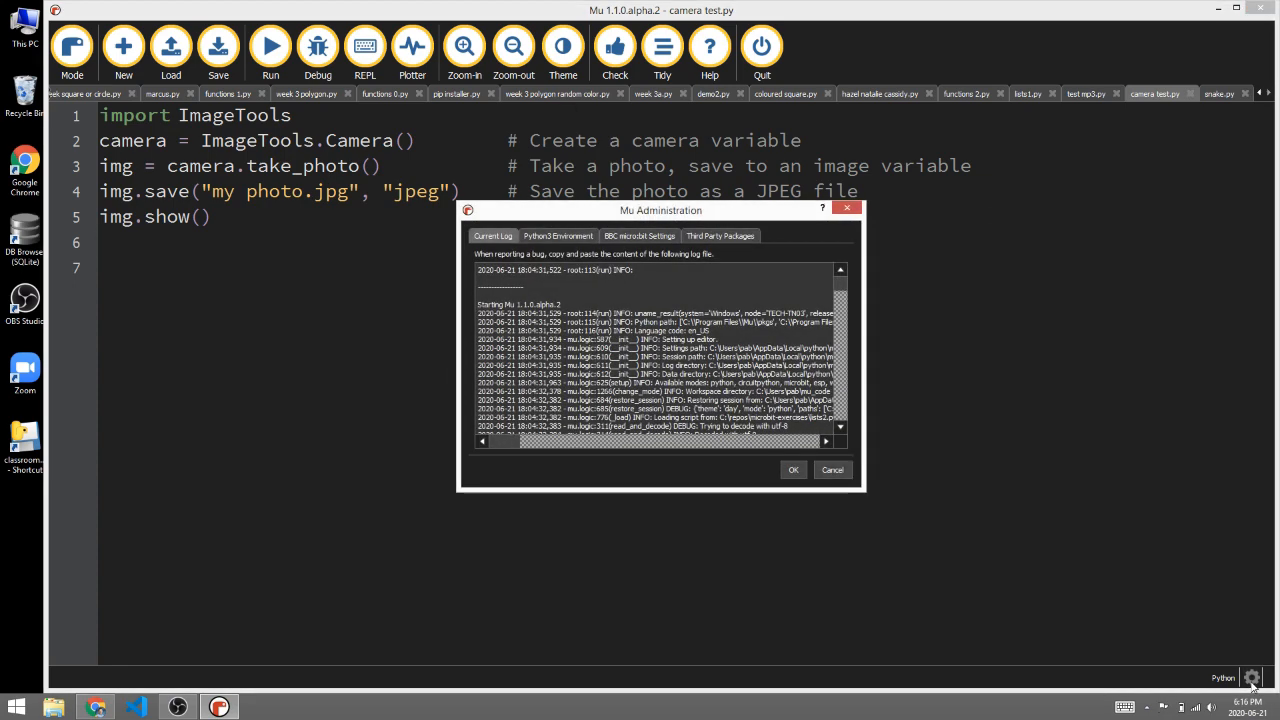
left_click(720, 236)
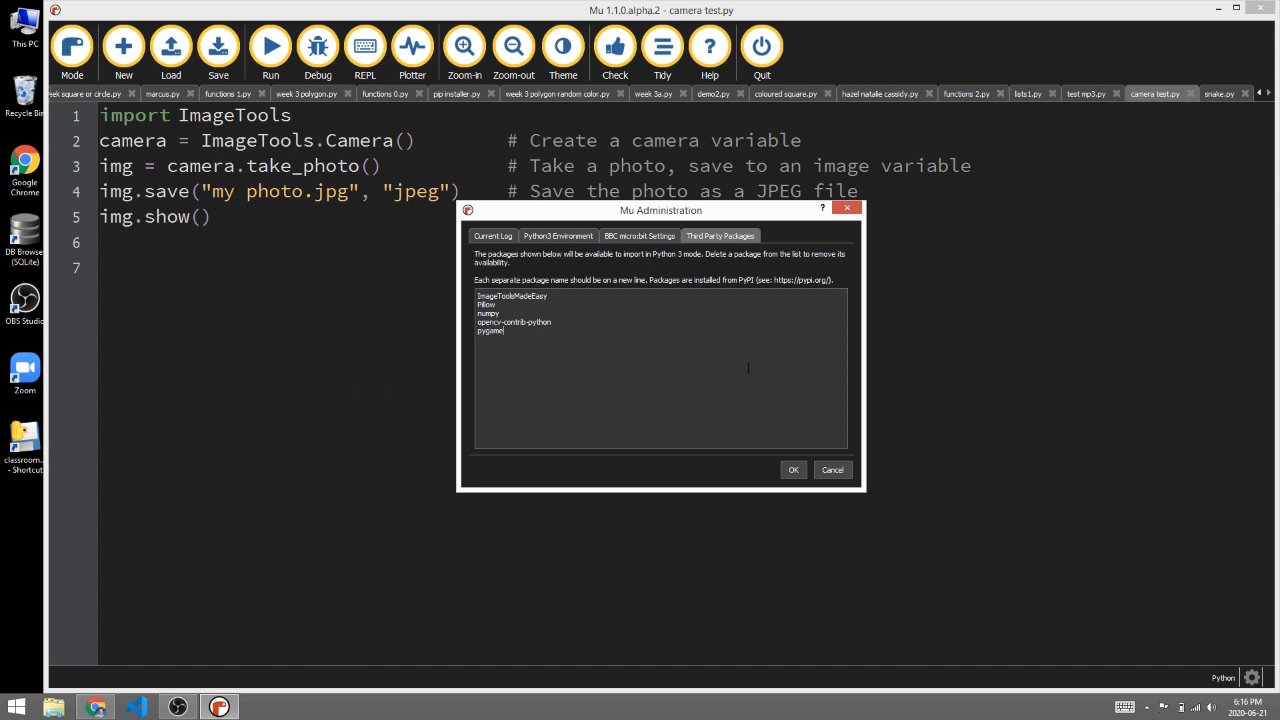
left_click(830, 469)
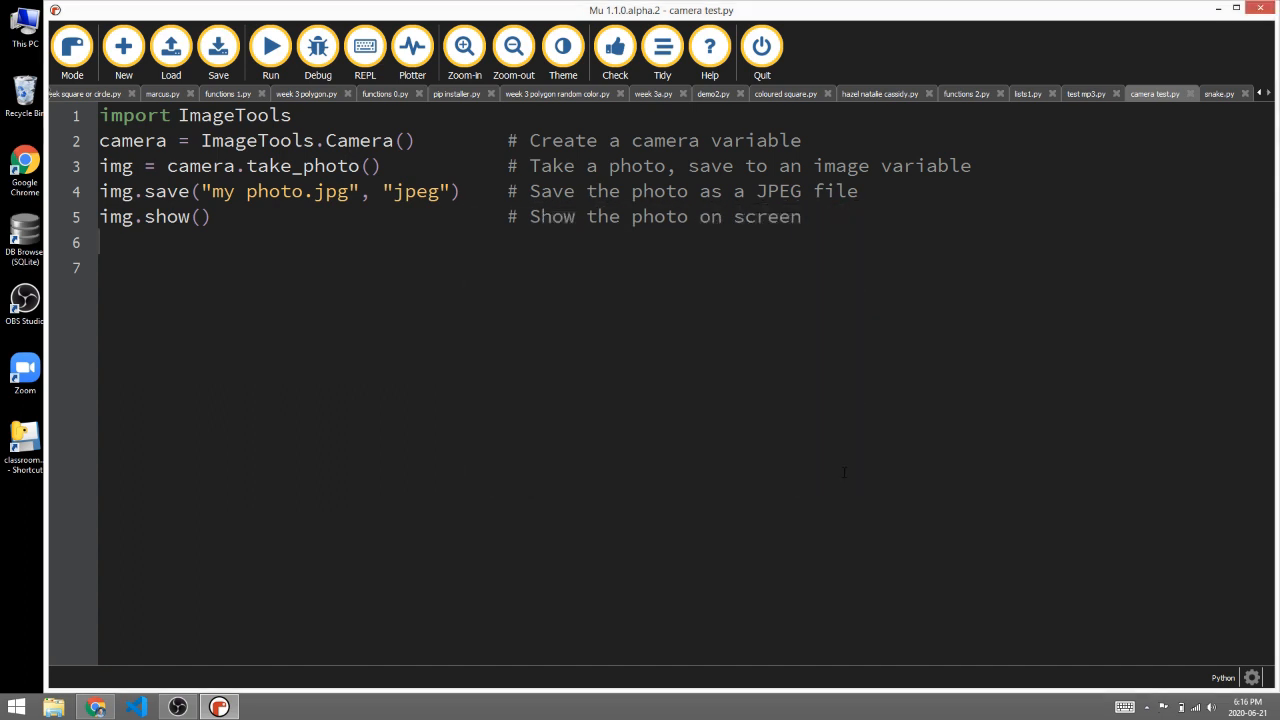